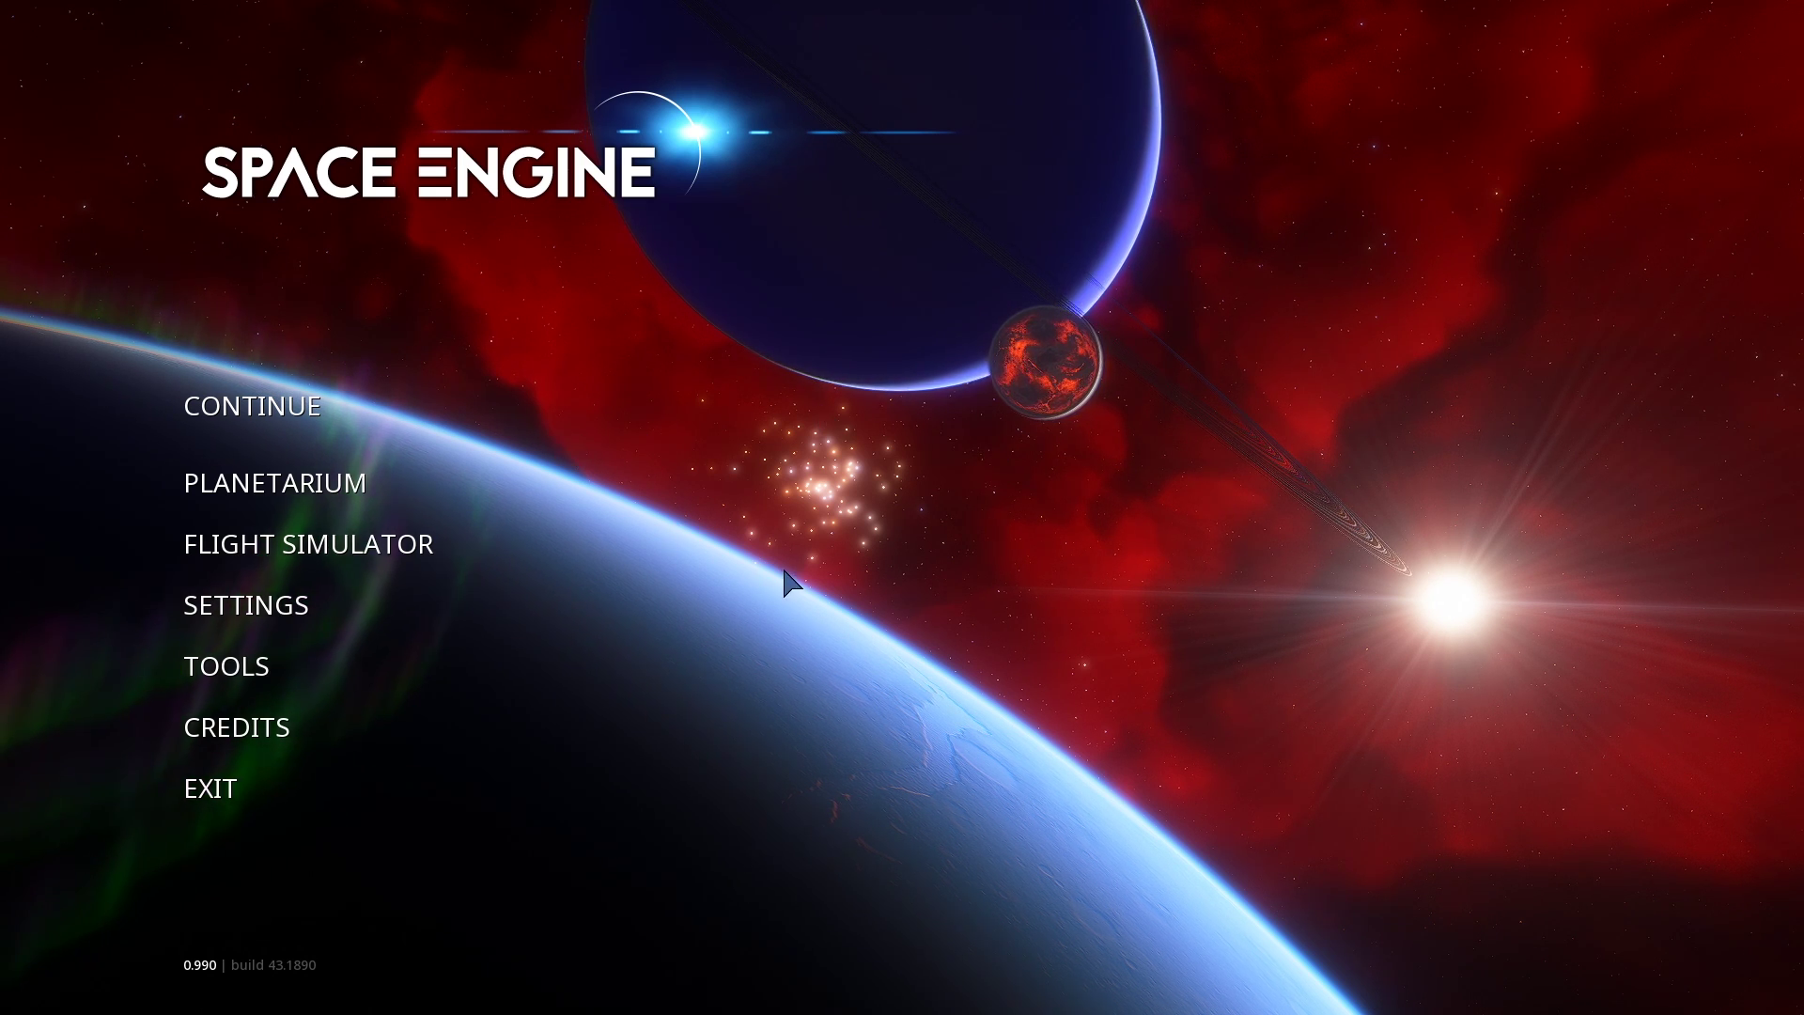
Resume the last session and fly away from the dwarf moon into interstellar space.
{"action": "left_click", "coordinate": [302, 420]}
{"action": "left_click_drag", "start_coordinate": [307, 395], "coordinate": [921, 292]}
{"action": "key", "text": "w"}
{"action": "key", "text": "s"}
{"action": "scroll", "coordinate": [902, 508], "scroll_direction": "down", "scroll_amount": 10}
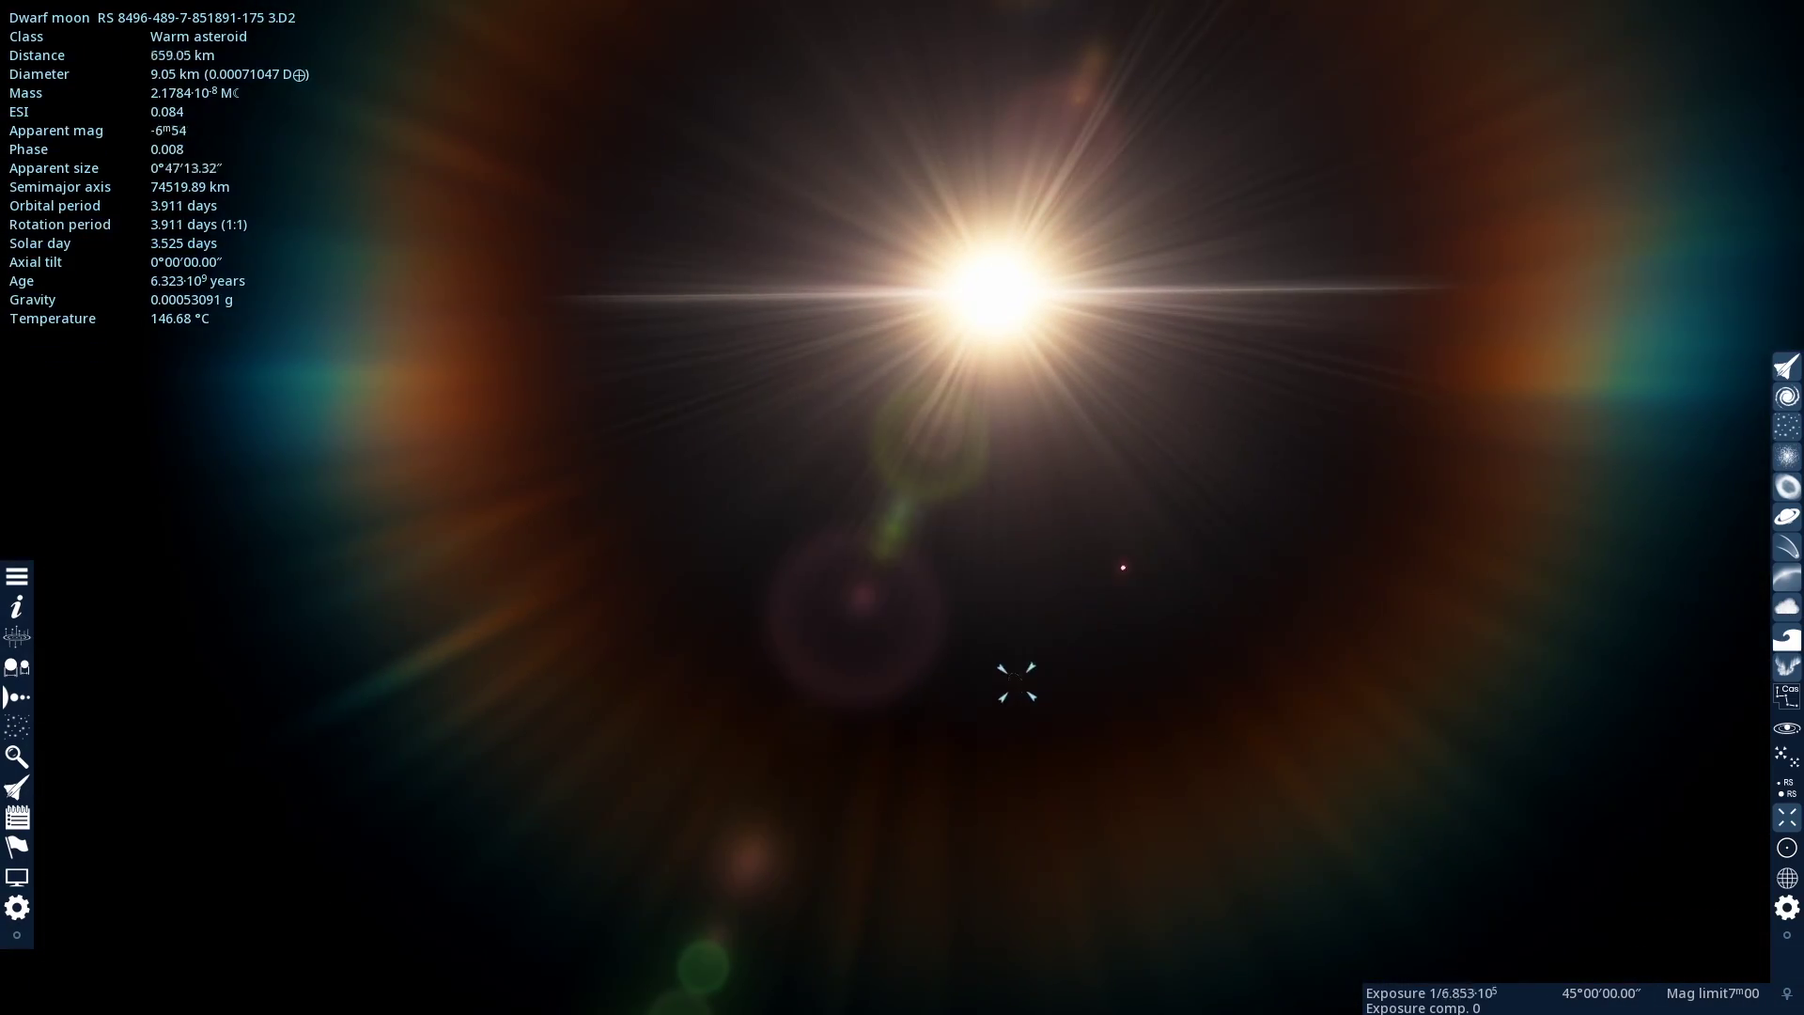
{"action": "scroll", "coordinate": [806, 701], "scroll_direction": "down", "scroll_amount": 10}
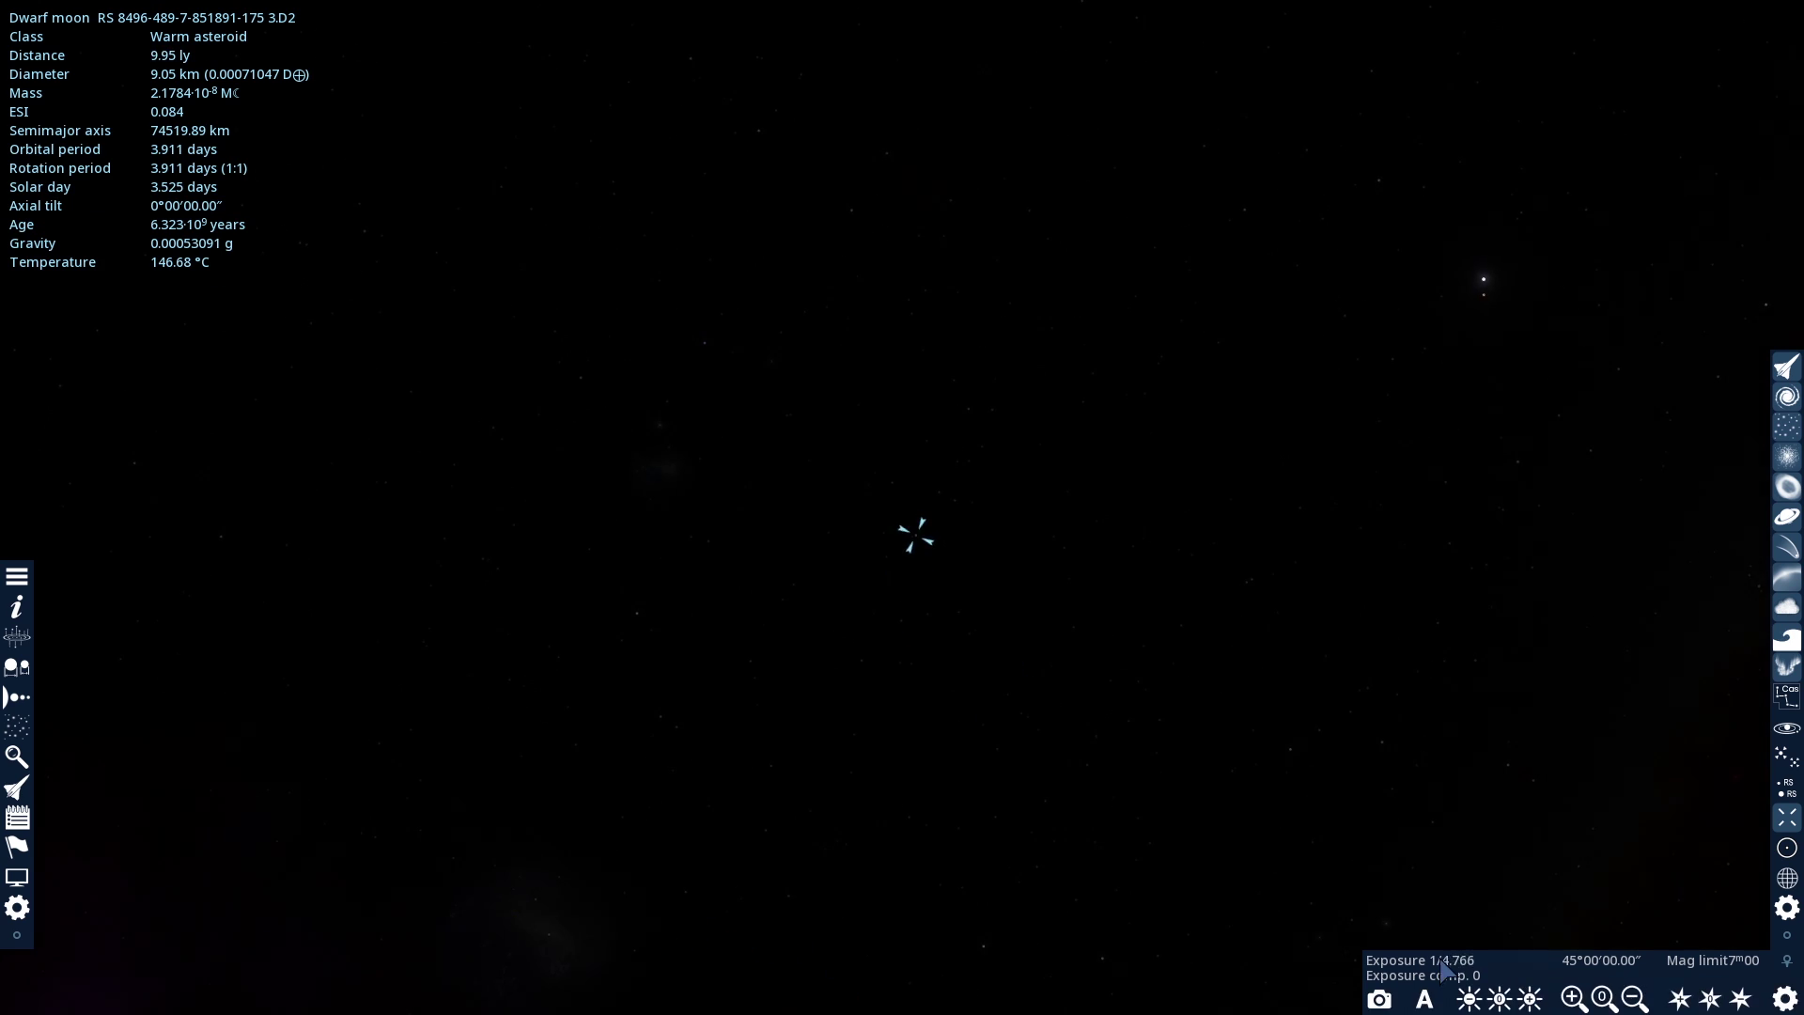
Turn off automatic exposure and face the dark dust band of the galaxy.
{"action": "left_click", "coordinate": [1424, 1009]}
{"action": "mouse_move", "coordinate": [1063, 618]}
{"action": "left_mouse_down"}
{"action": "mouse_move", "coordinate": [639, 216]}
{"action": "mouse_move", "coordinate": [1343, 358]}
{"action": "mouse_move", "coordinate": [1401, 188]}
{"action": "mouse_move", "coordinate": [733, 56]}
{"action": "left_mouse_up"}
{"action": "mouse_move", "coordinate": [1162, 765]}
{"action": "left_mouse_down"}
{"action": "mouse_move", "coordinate": [1091, 588]}
{"action": "mouse_move", "coordinate": [1654, 695]}
{"action": "mouse_move", "coordinate": [1189, 621]}
{"action": "mouse_move", "coordinate": [888, 659]}
{"action": "mouse_move", "coordinate": [674, 930]}
{"action": "mouse_move", "coordinate": [536, 987]}
{"action": "left_mouse_up"}
{"action": "scroll", "coordinate": [1091, 589], "scroll_direction": "down", "scroll_amount": 3}
{"action": "scroll", "coordinate": [1059, 532], "scroll_direction": "up", "scroll_amount": 4}
{"action": "left_click_drag", "start_coordinate": [1113, 469], "coordinate": [1158, 452]}
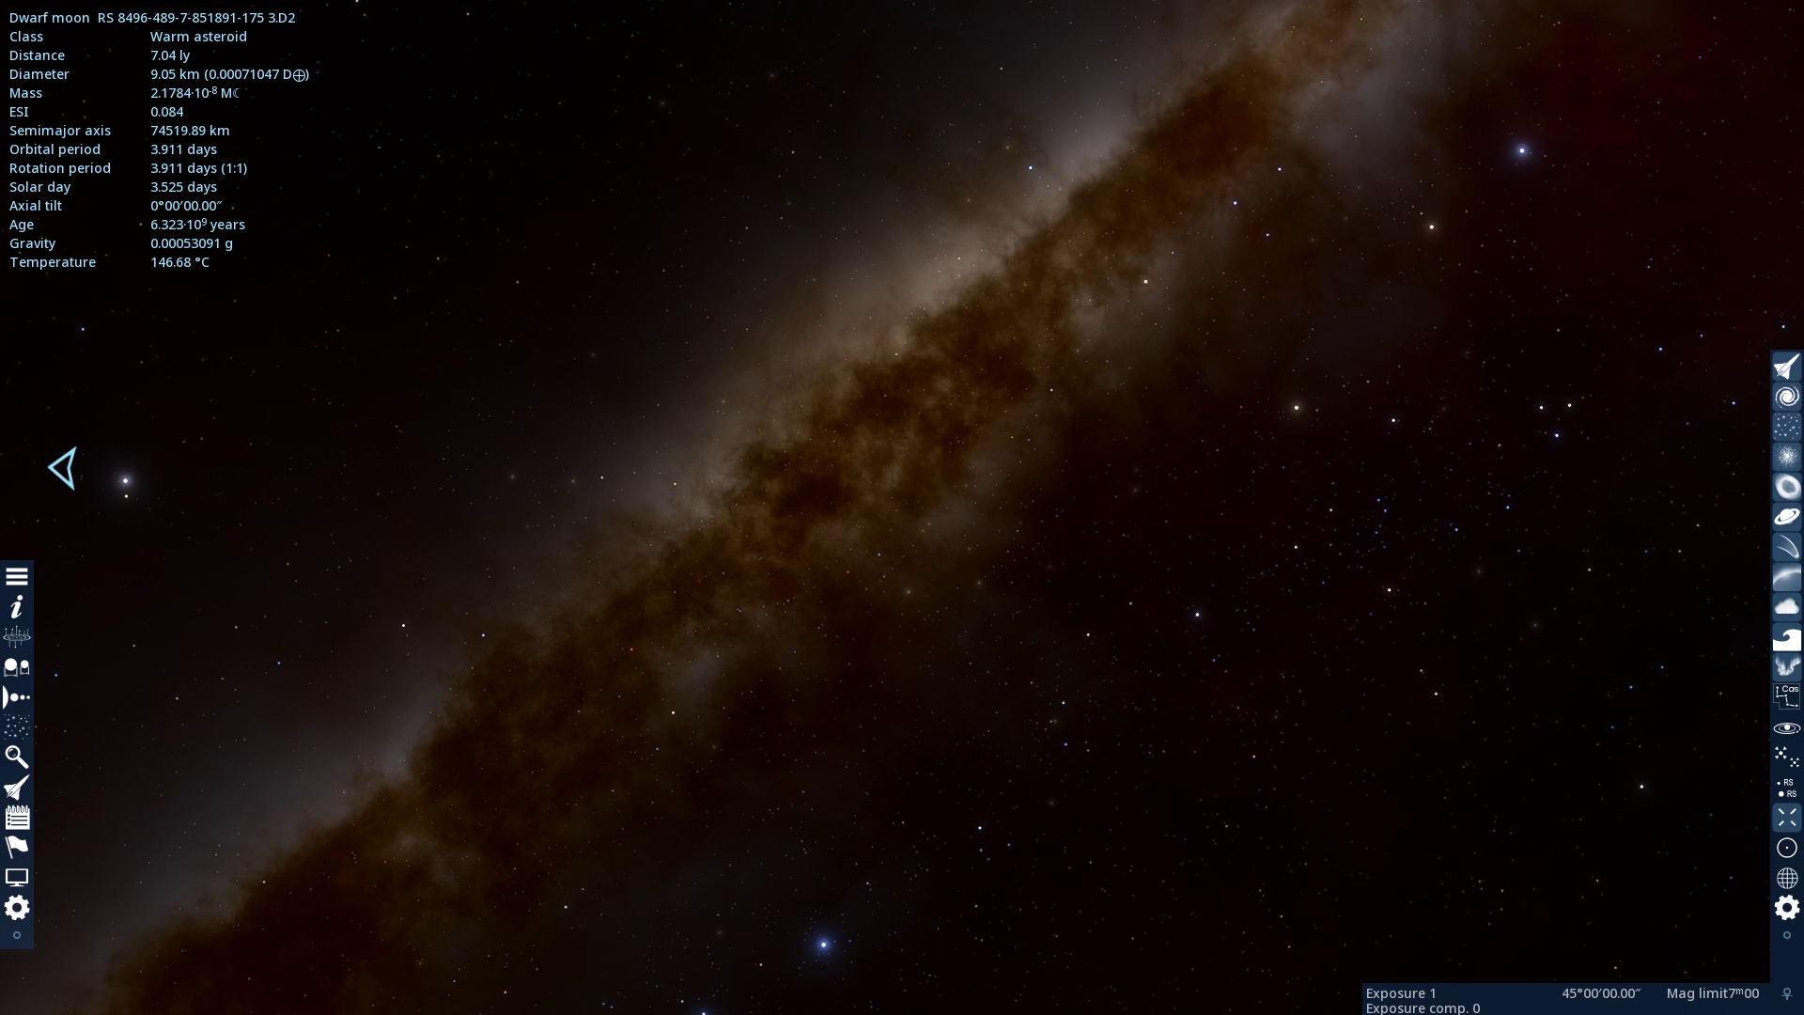
Search for star systems within 50 light-years in the star browser, filtering the objects to temperate, marine and terra.
{"action": "left_click", "coordinate": [17, 728]}
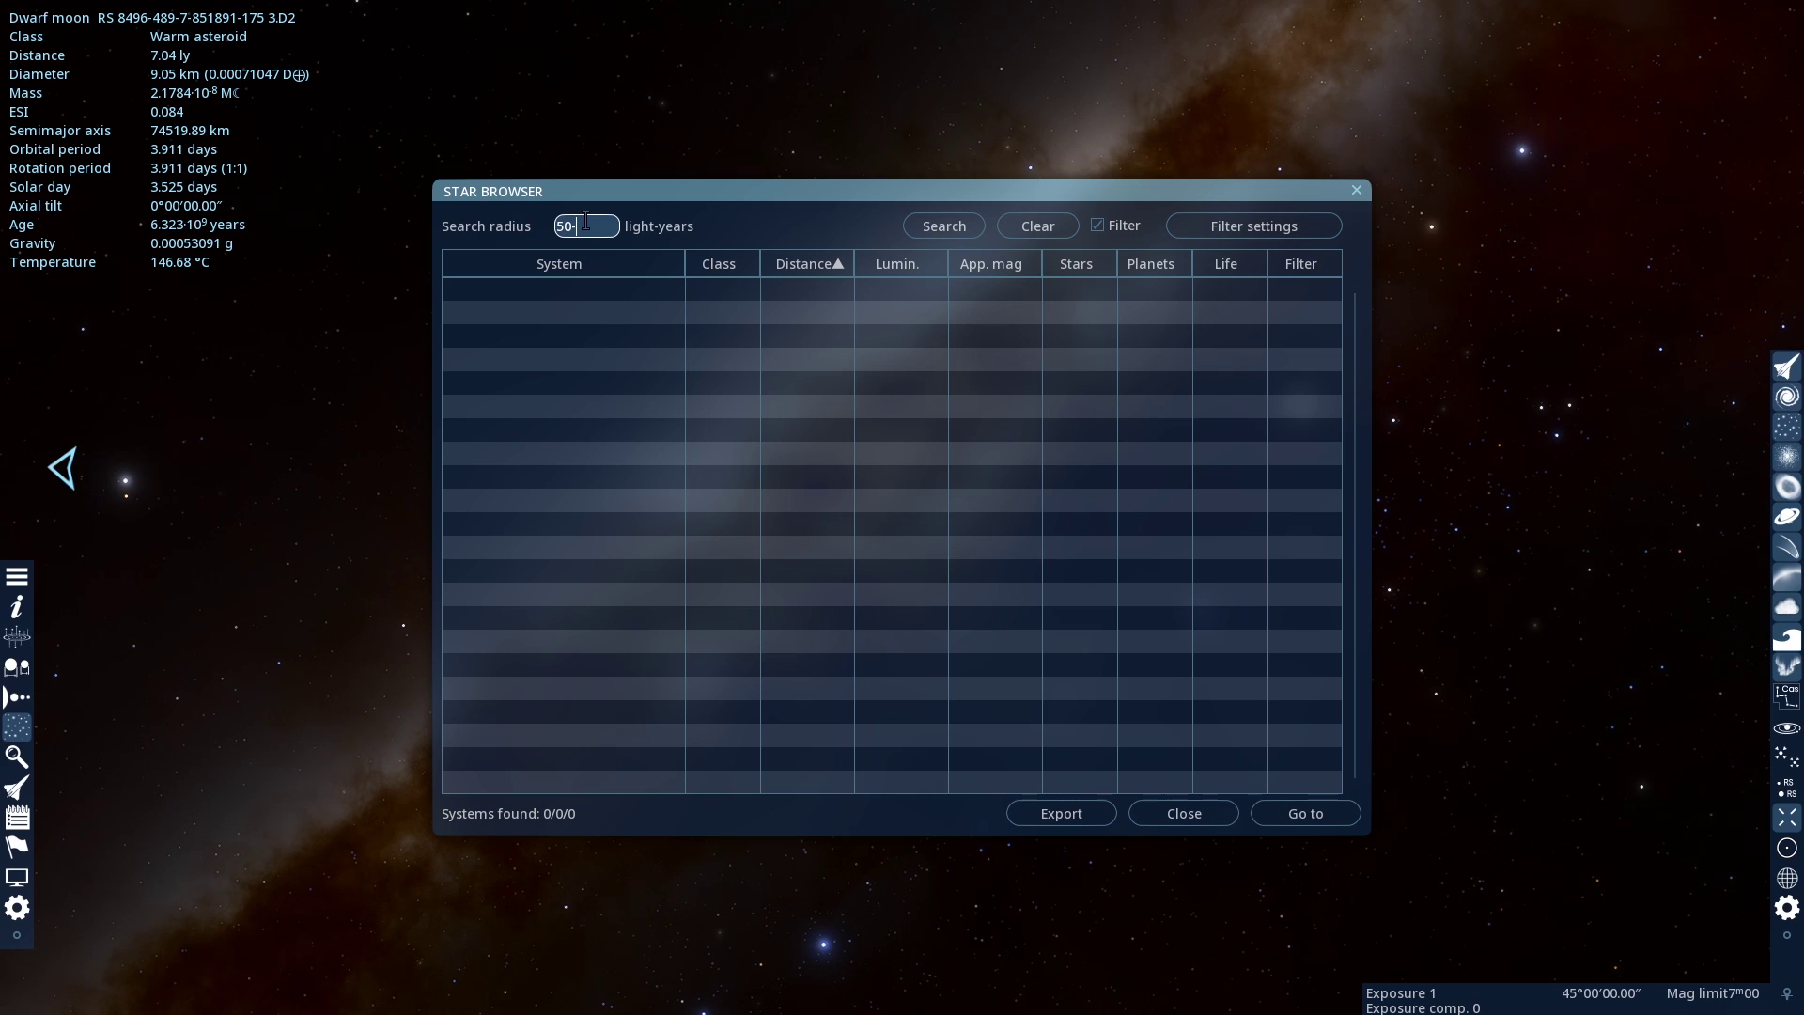
{"action": "key", "text": "Return"}
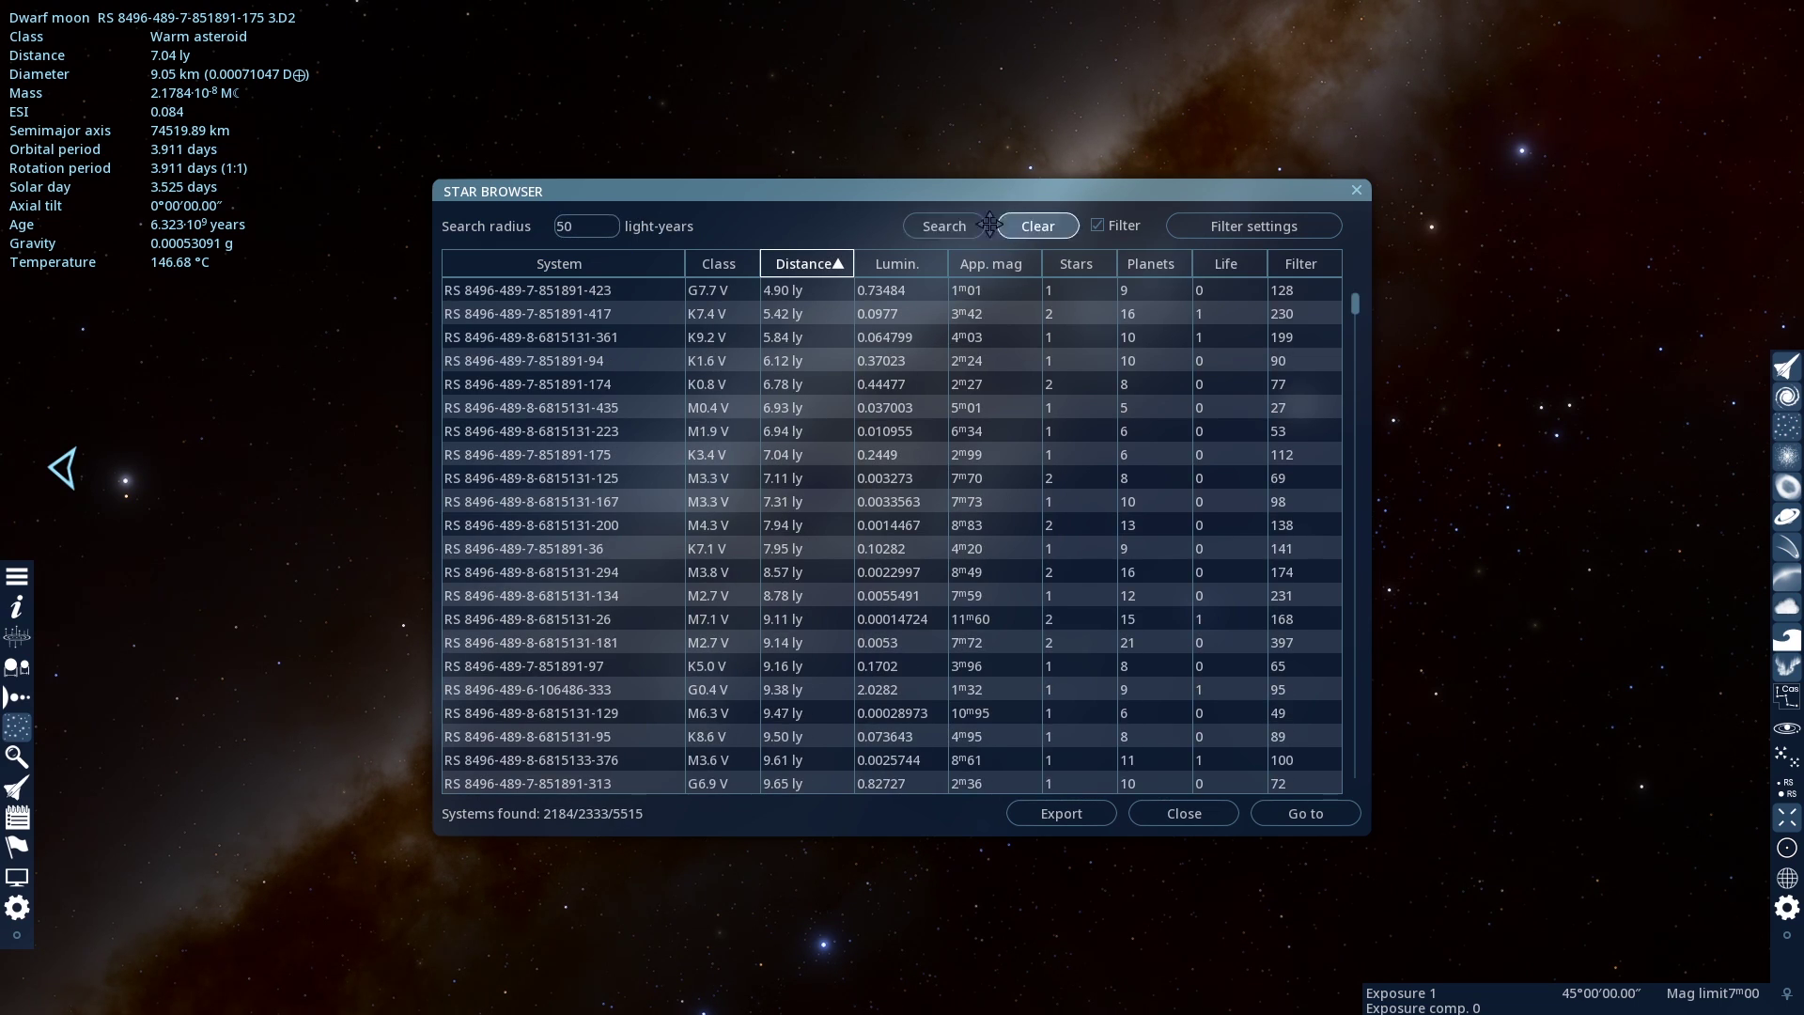
{"action": "left_click", "coordinate": [1259, 229]}
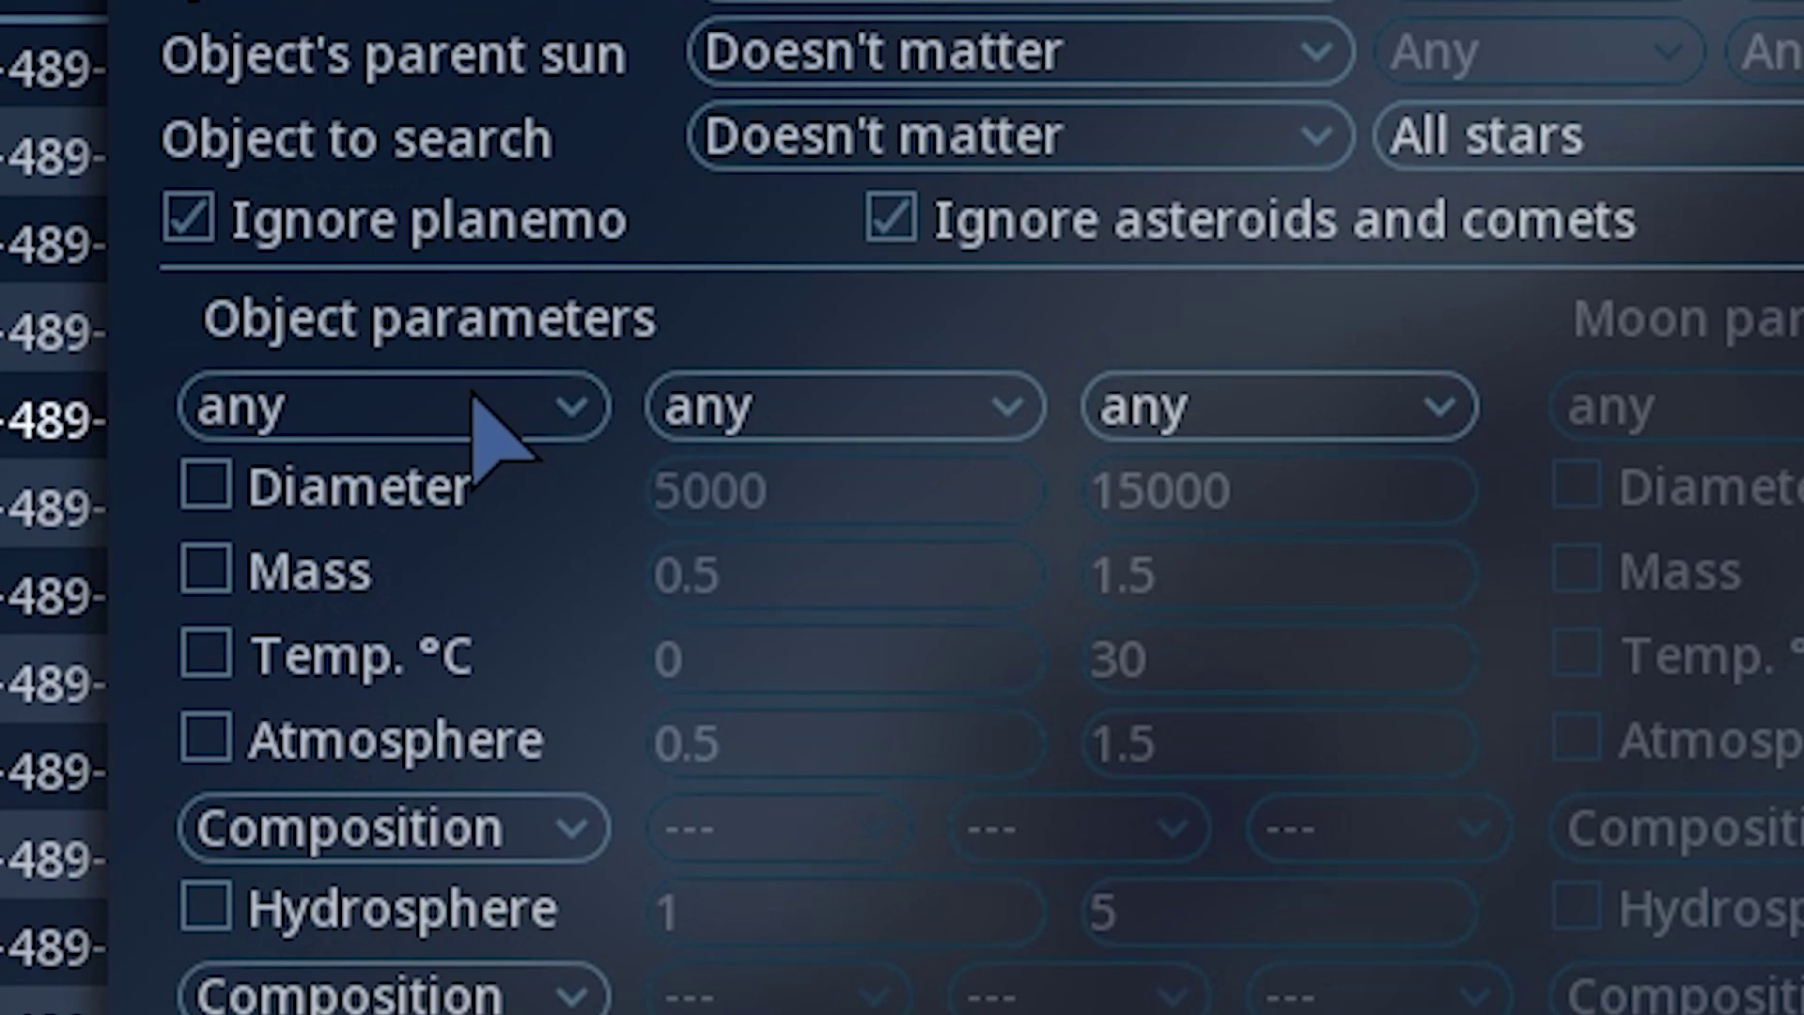
{"action": "left_click", "coordinate": [619, 377]}
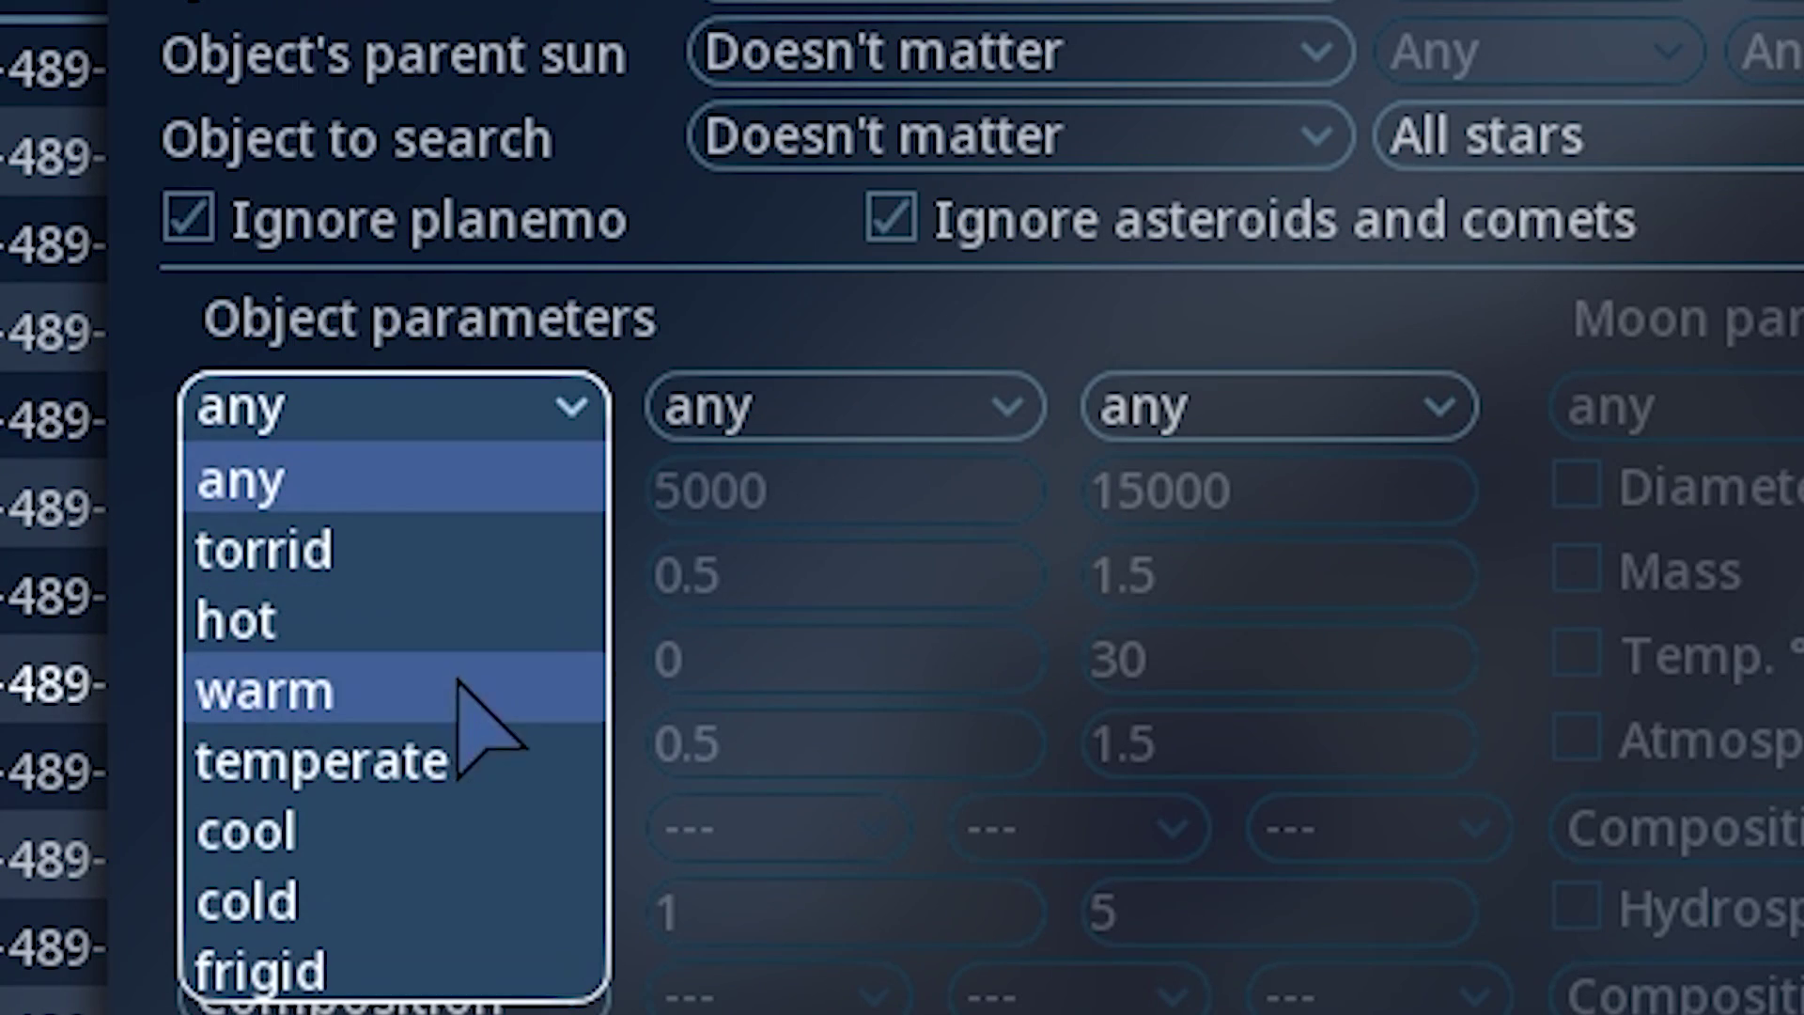
{"action": "left_click", "coordinate": [451, 761]}
{"action": "left_click", "coordinate": [796, 435]}
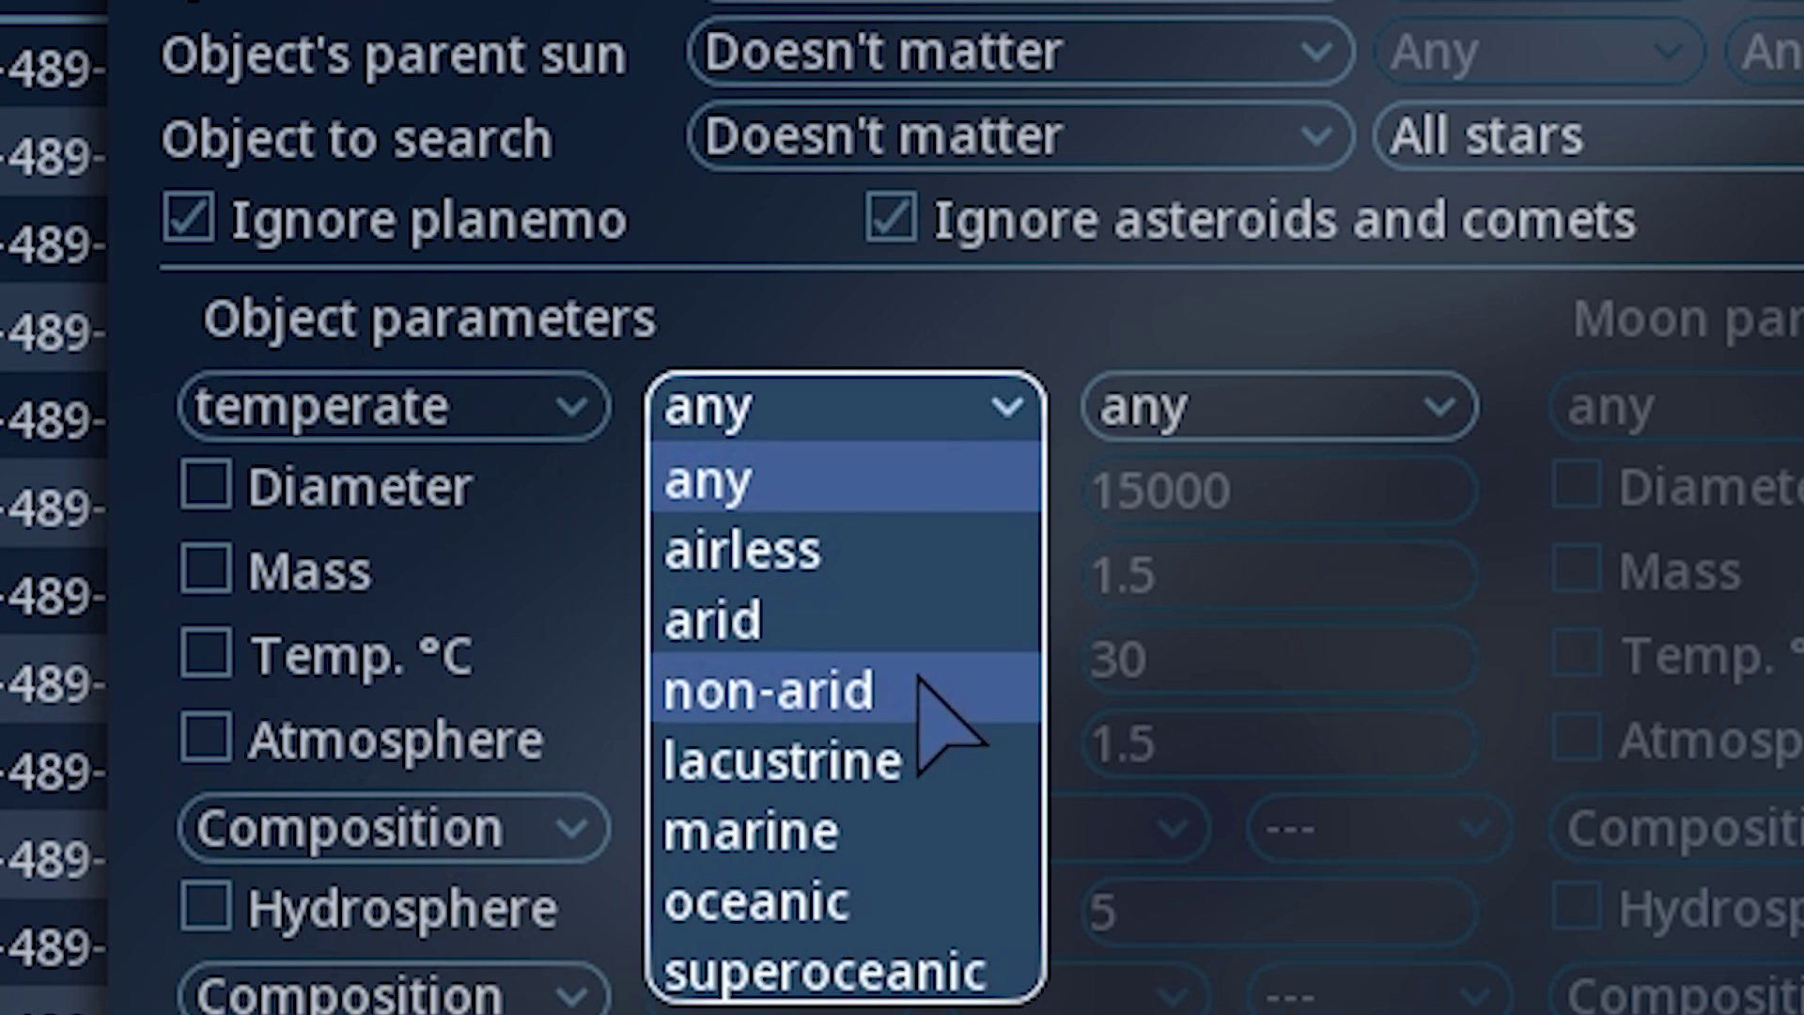
{"action": "left_click", "coordinate": [922, 831]}
{"action": "left_click", "coordinate": [1270, 404]}
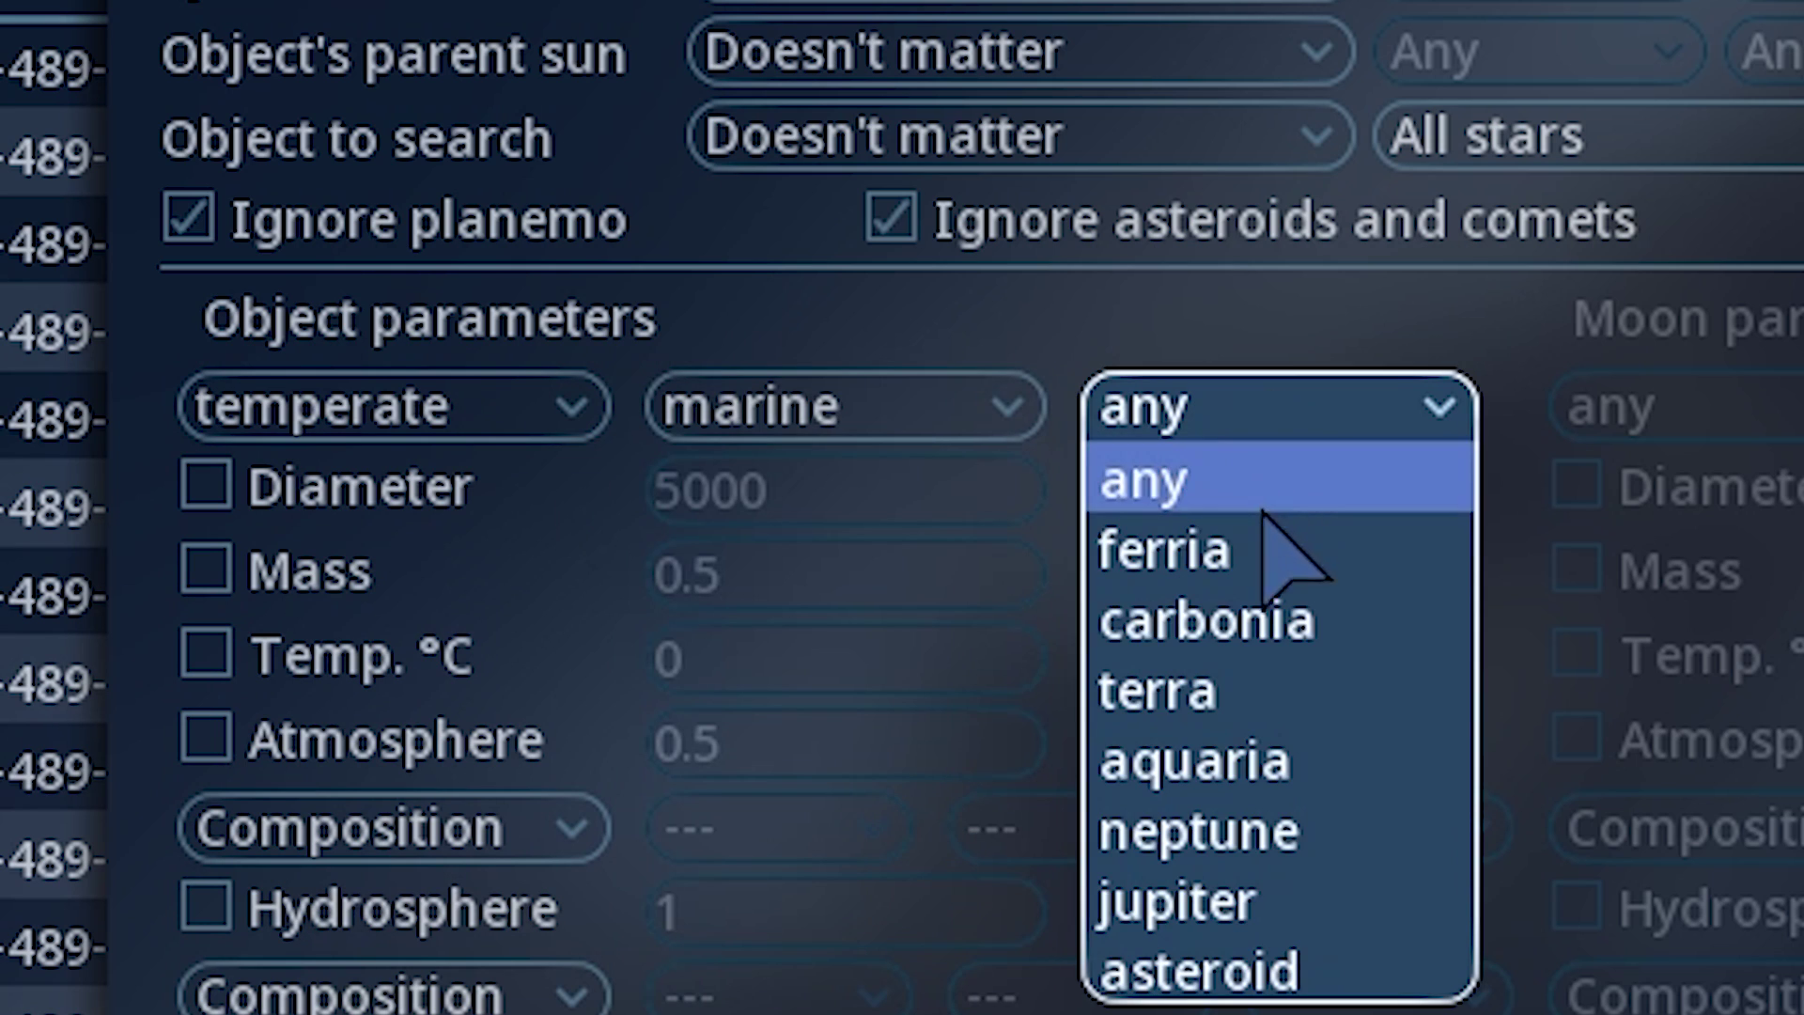
{"action": "left_click", "coordinate": [1254, 691]}
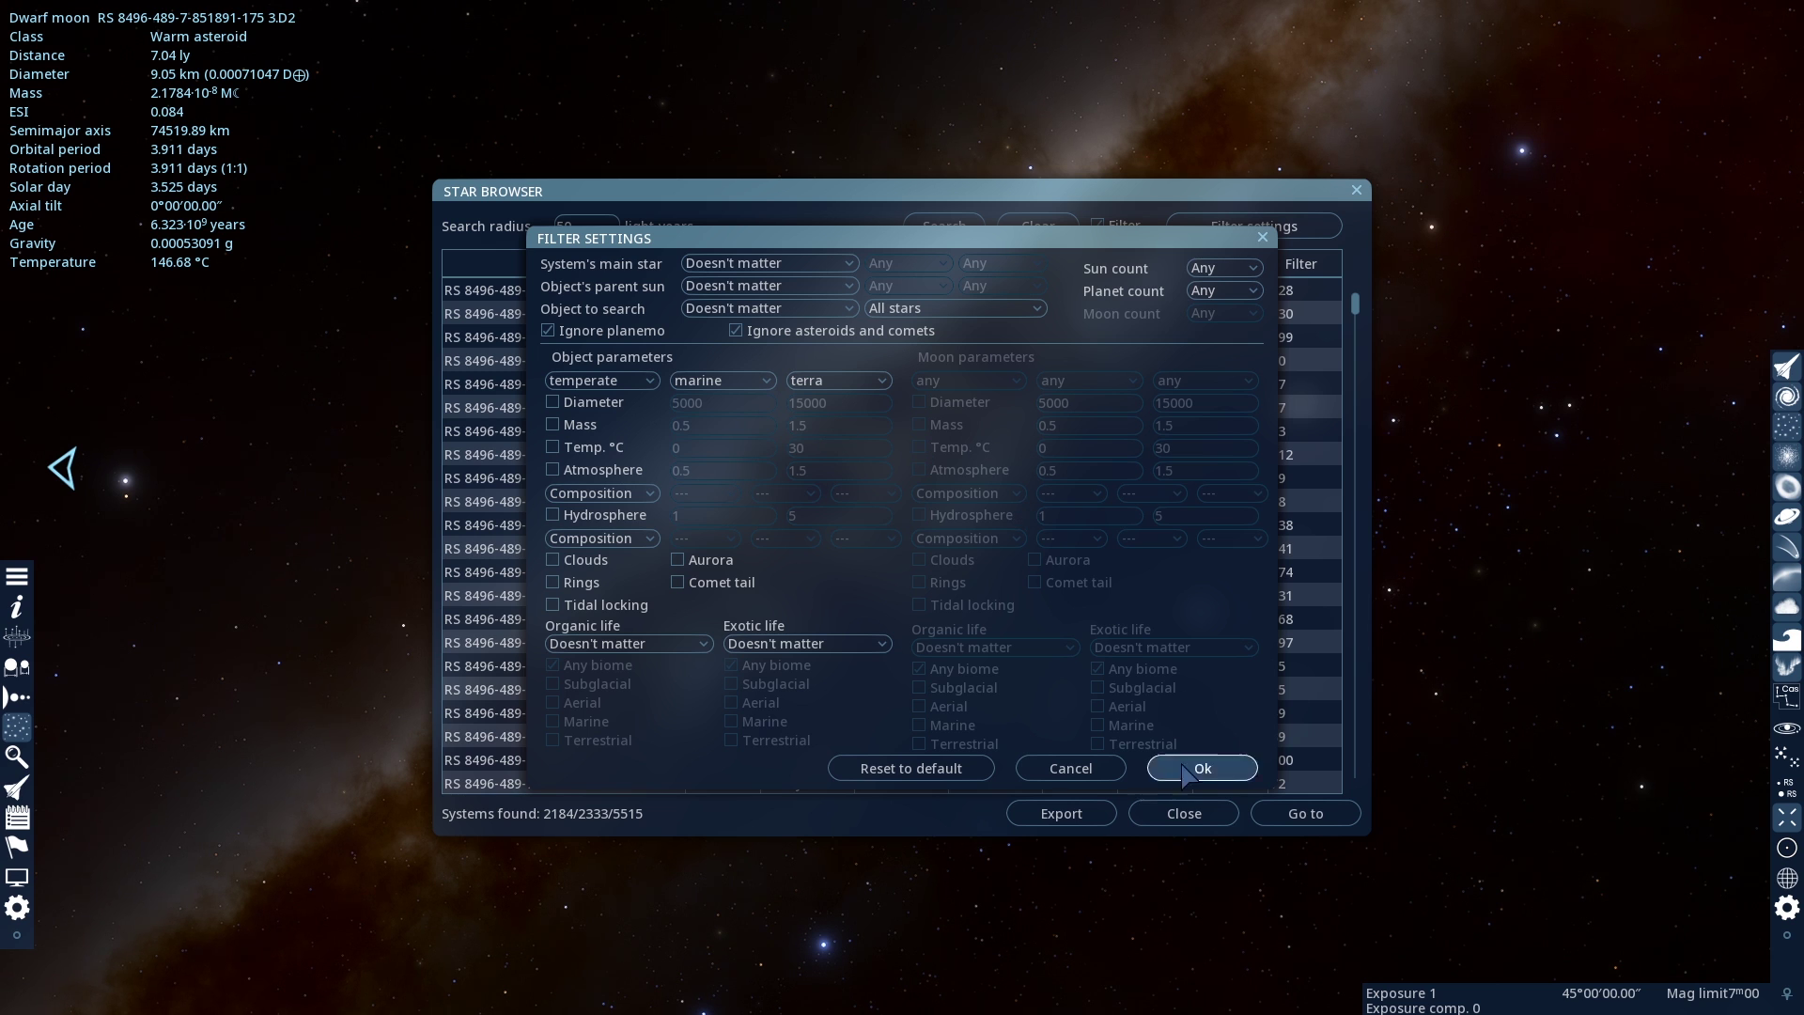
{"action": "left_click", "coordinate": [1202, 767]}
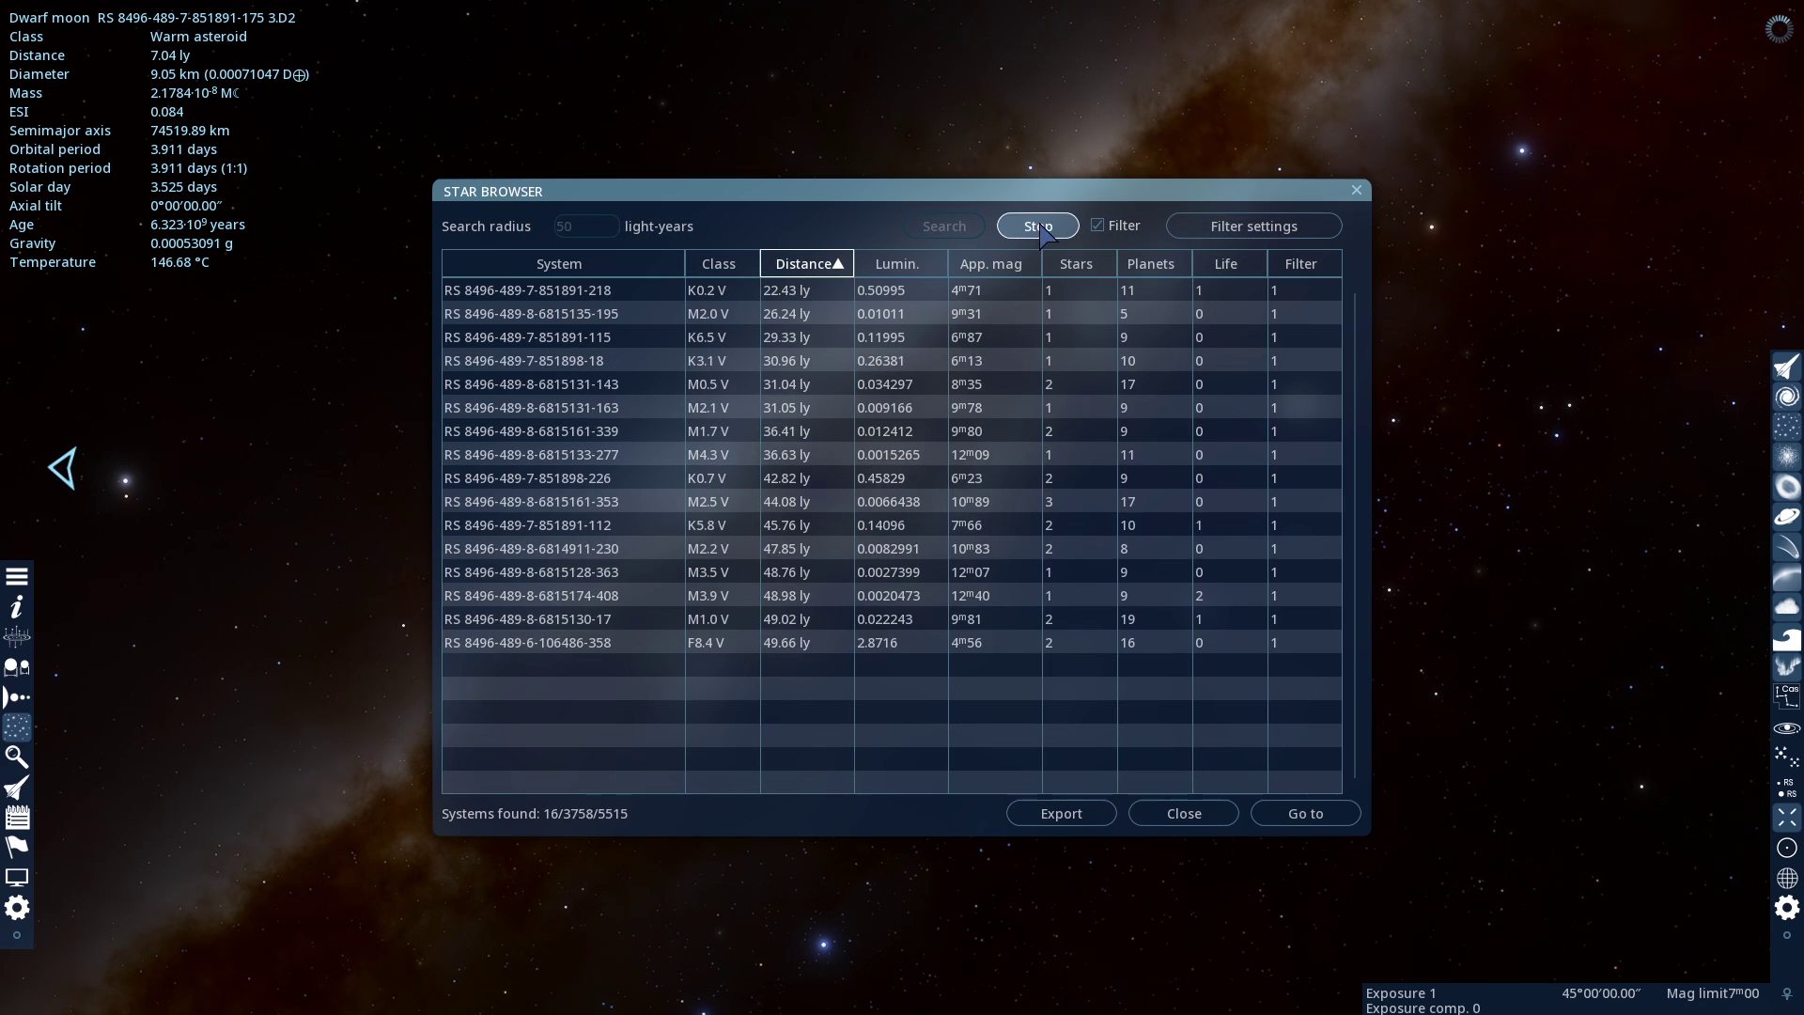
{"action": "left_click", "coordinate": [1245, 272]}
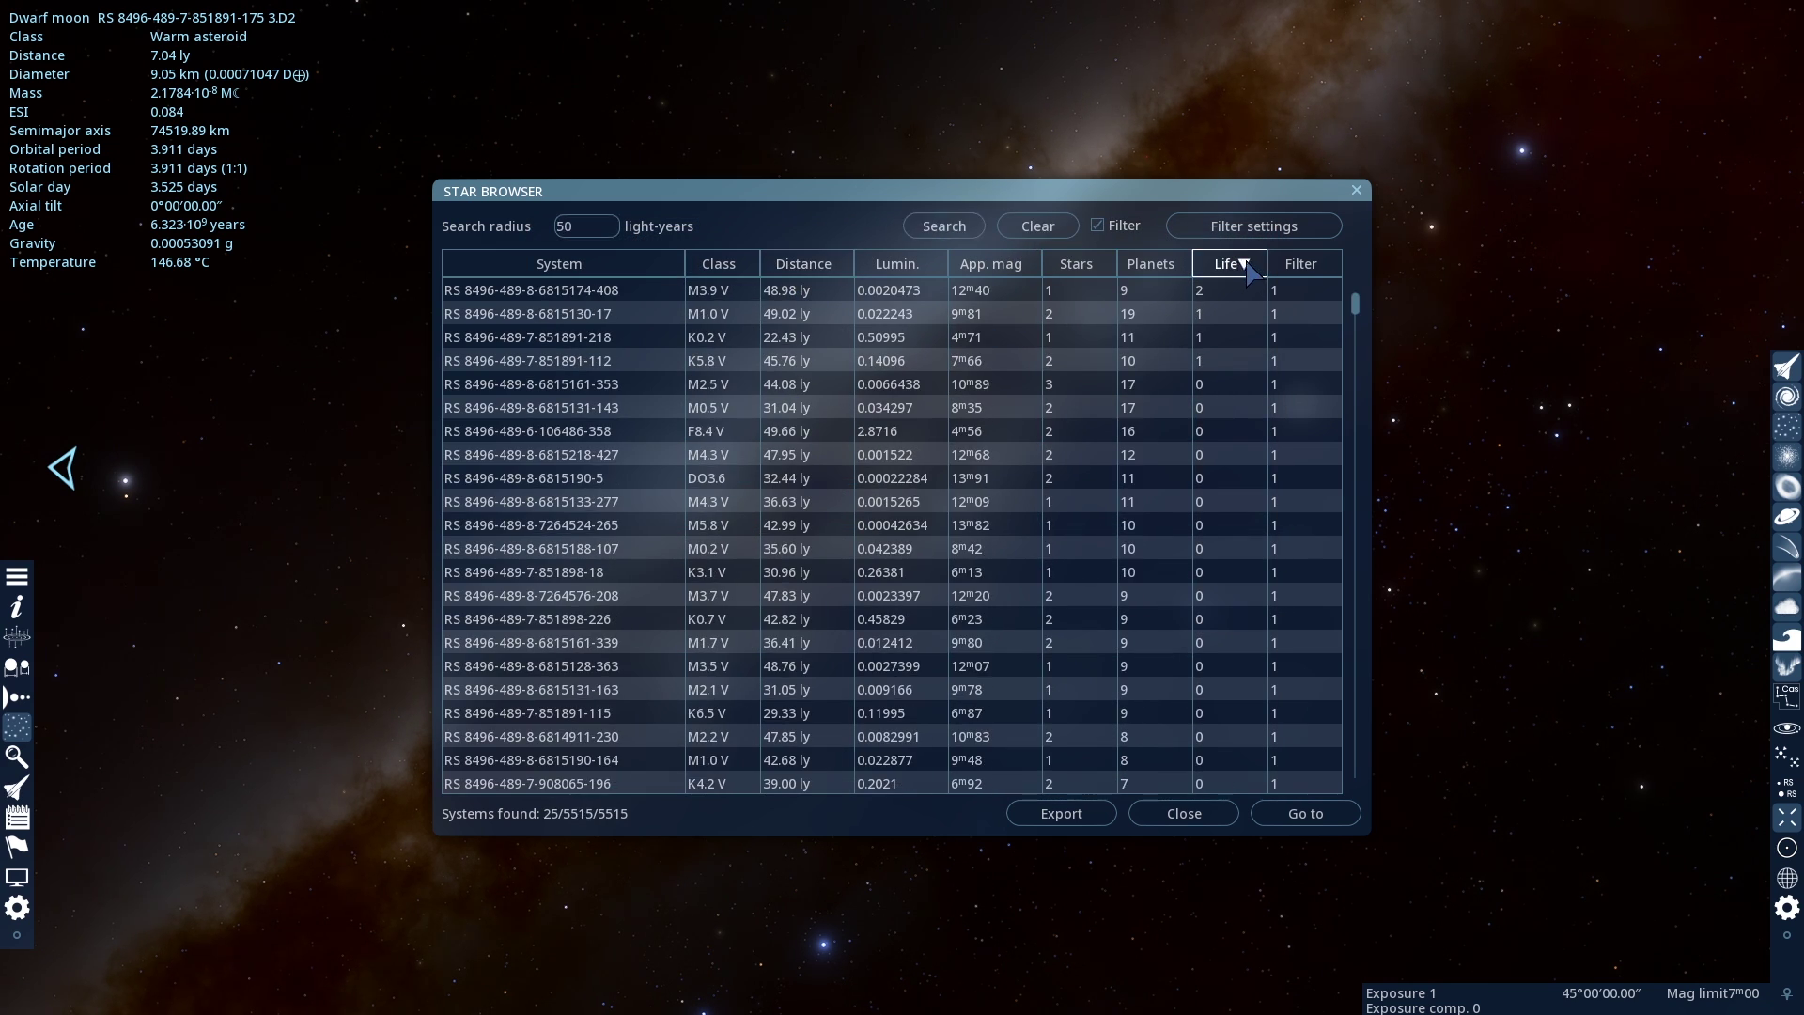
{"action": "mouse_move", "coordinate": [1202, 290]}
{"action": "left_click", "coordinate": [622, 292]}
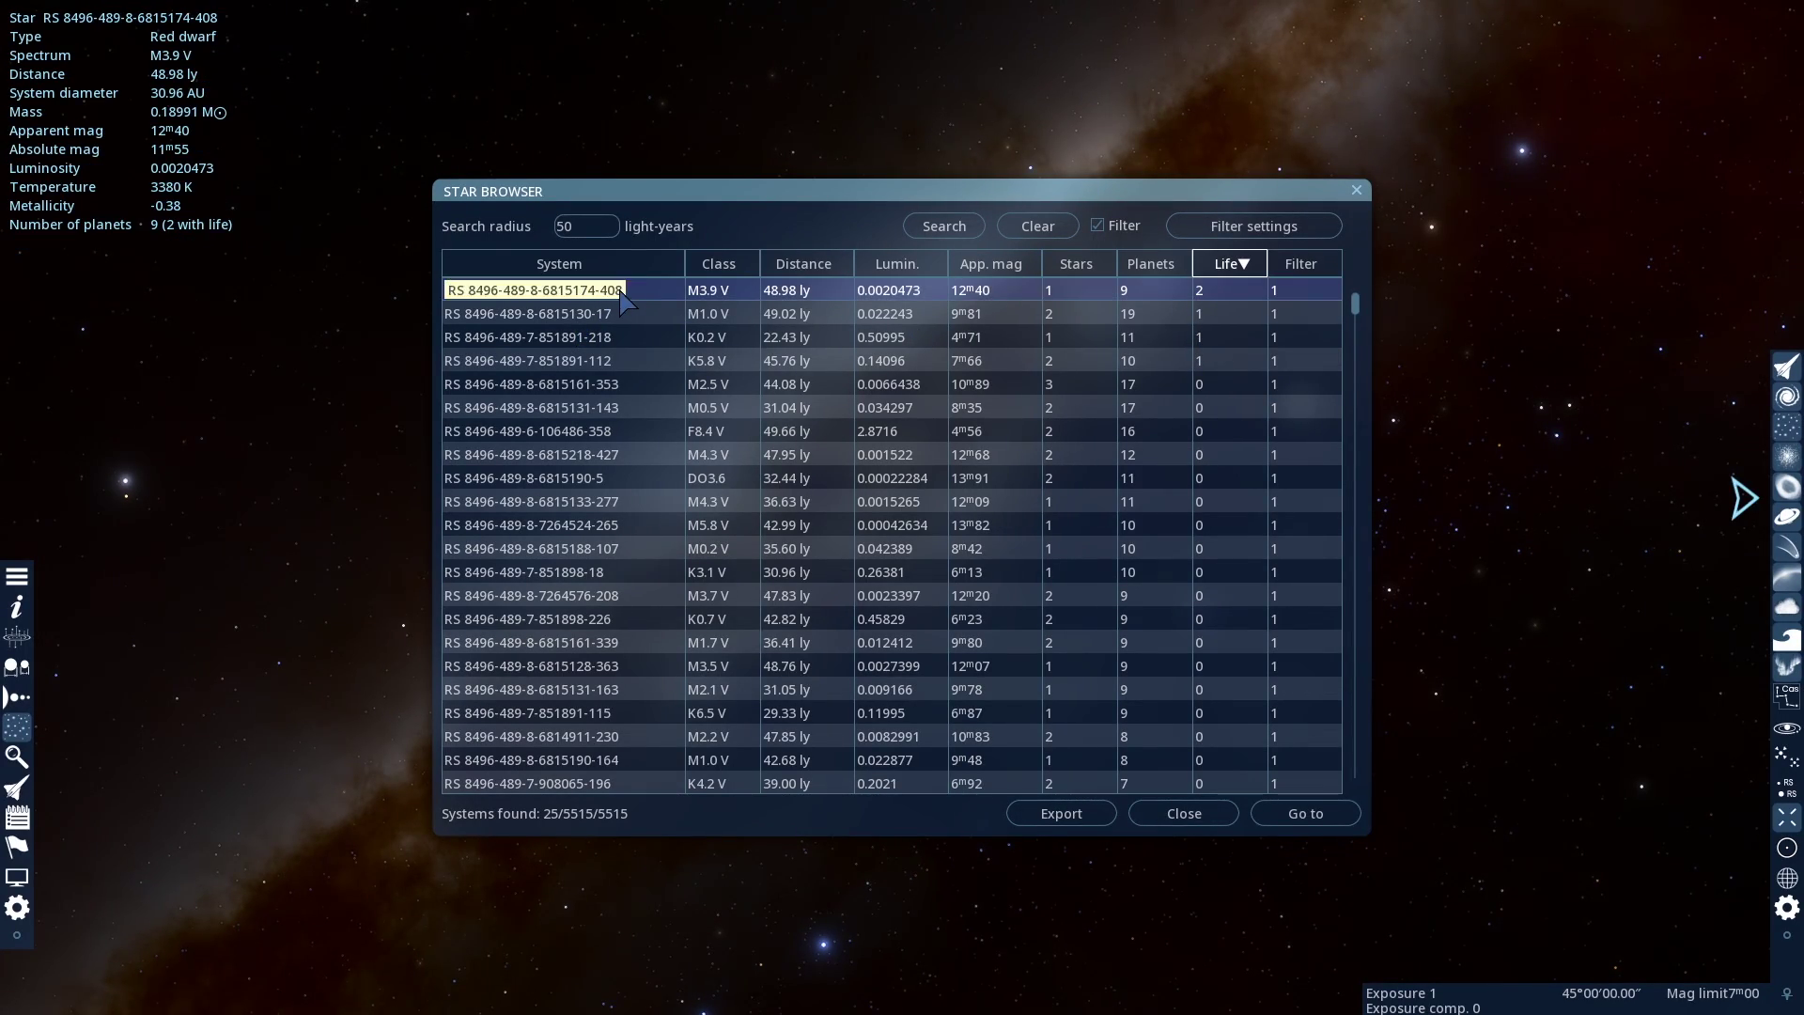
{"action": "left_click", "coordinate": [1305, 813]}
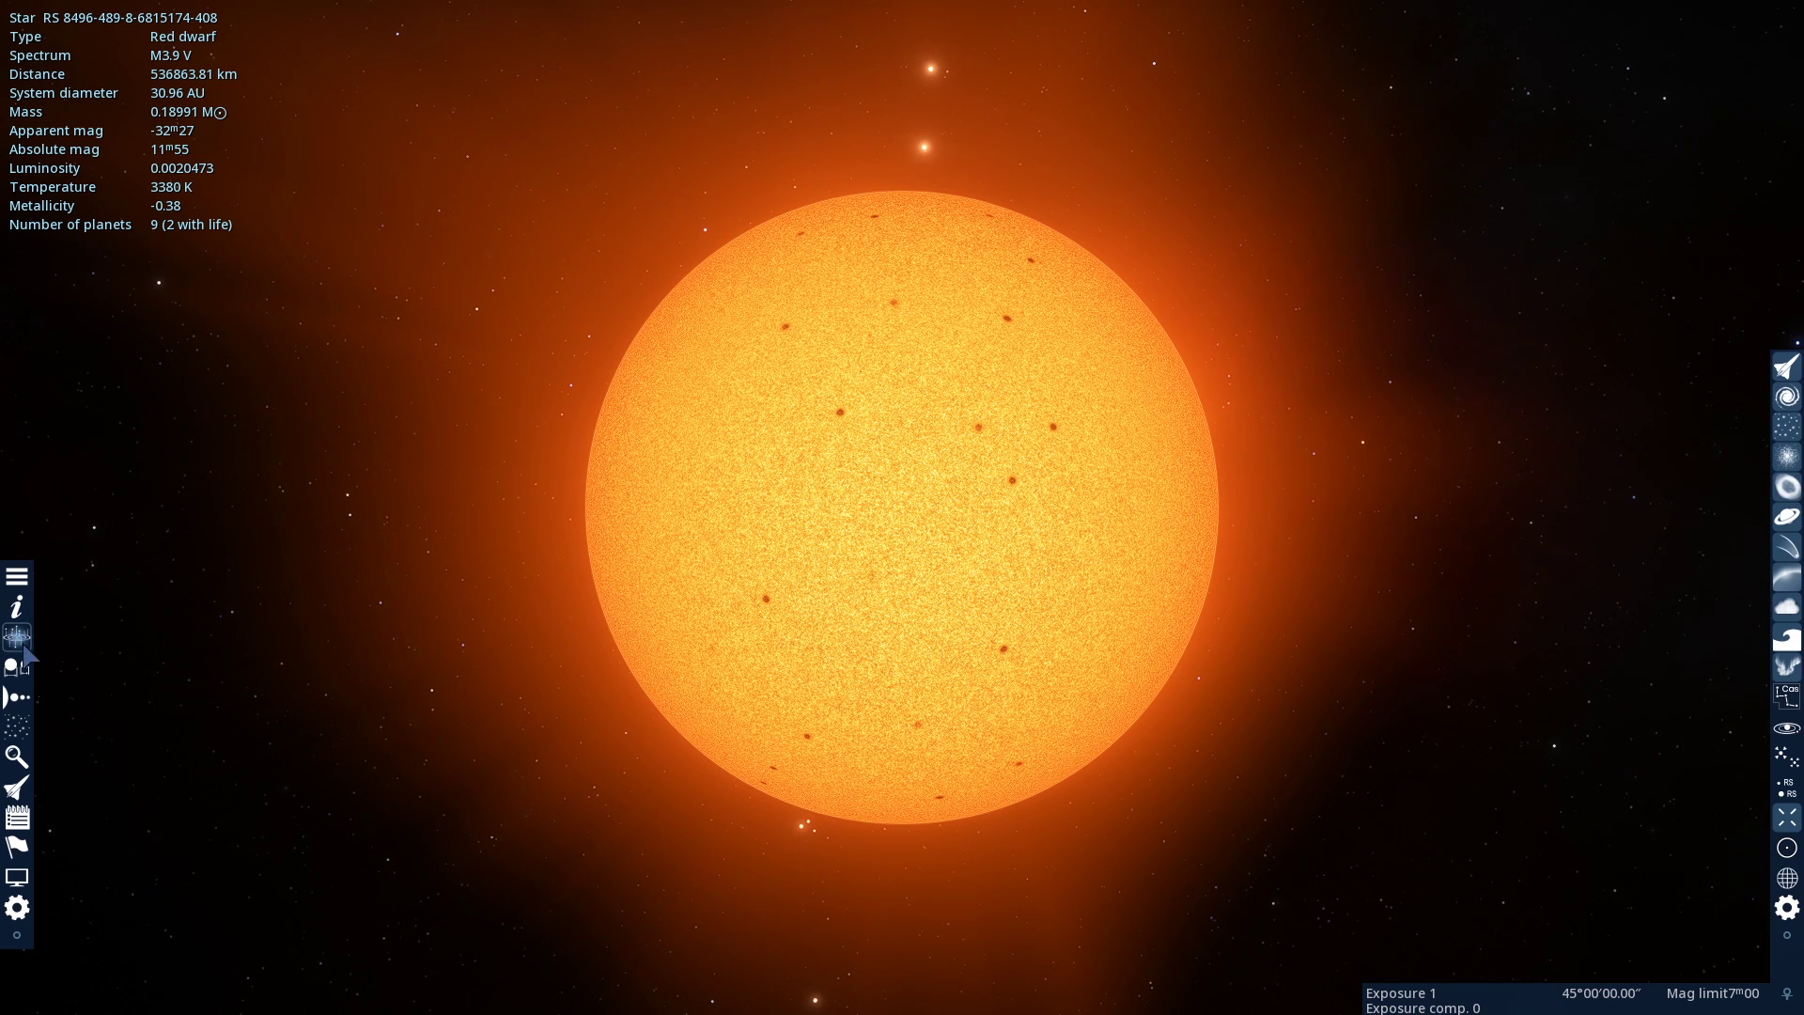
Show the star's planetary system and examine the data of its planets one by one up to planet 6.
{"action": "left_click", "coordinate": [13, 697]}
{"action": "left_click", "coordinate": [204, 117]}
{"action": "left_click", "coordinate": [307, 75]}
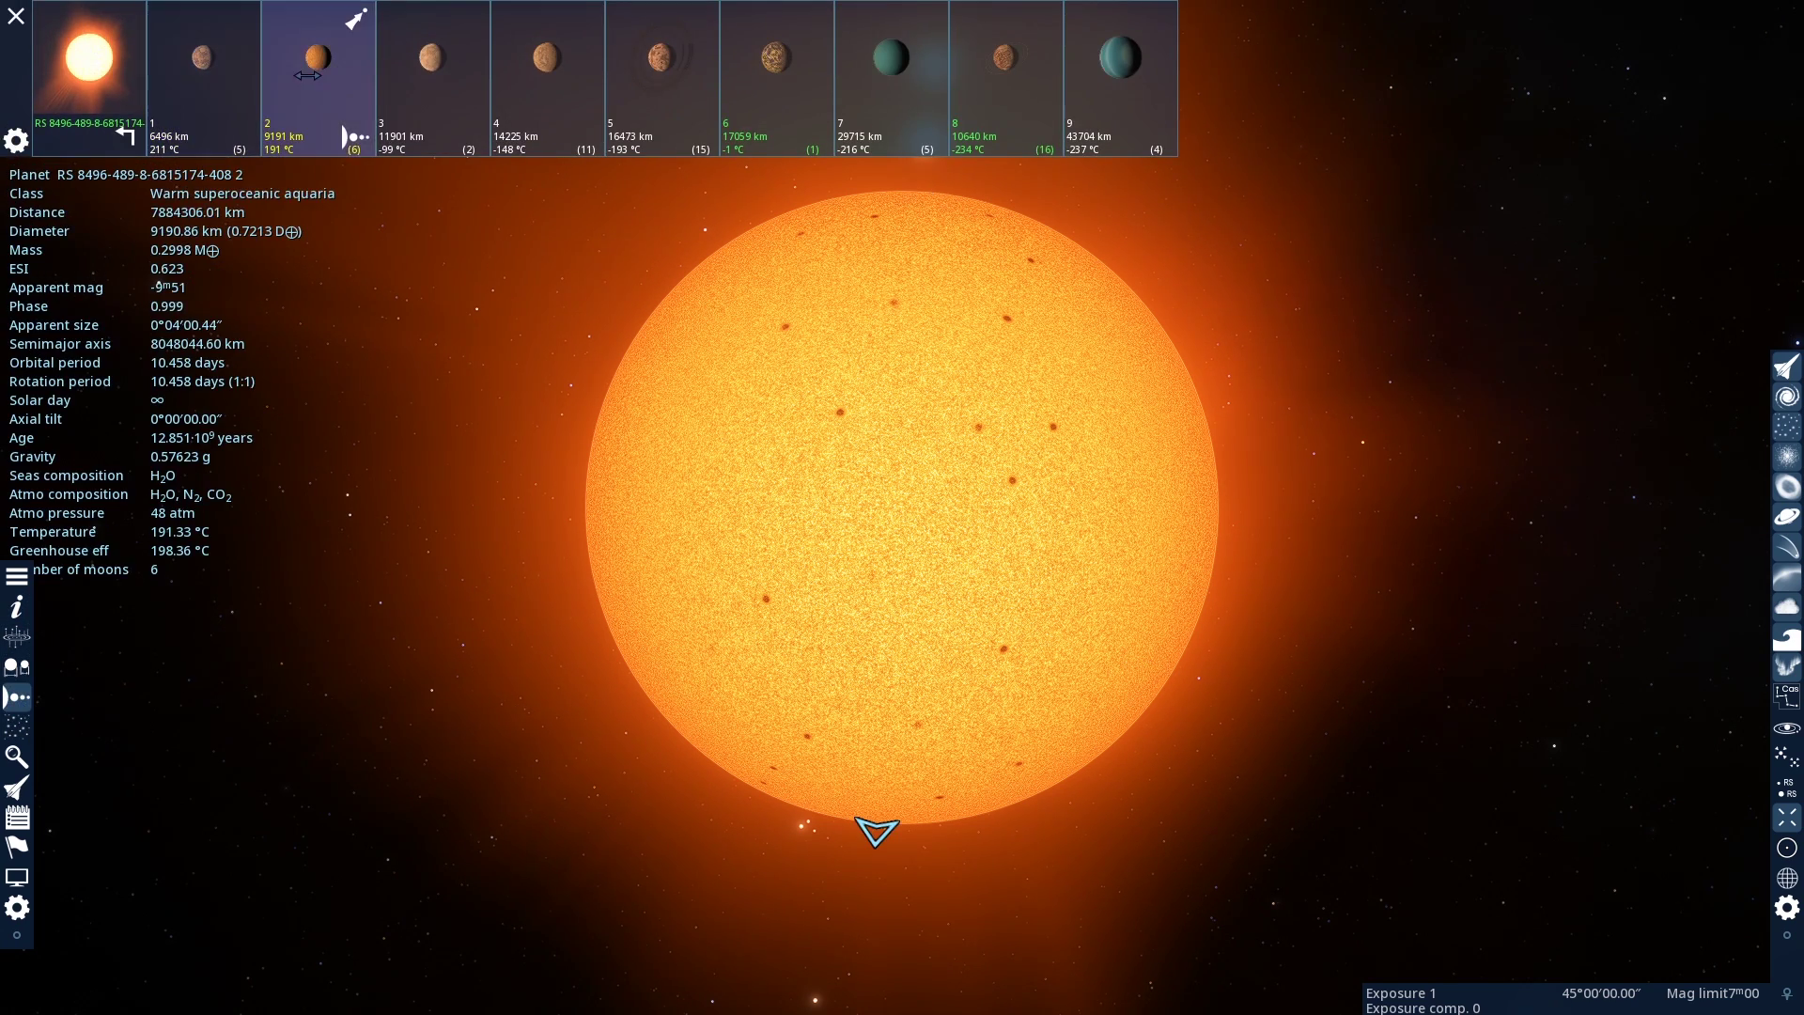
{"action": "left_click", "coordinate": [405, 80]}
{"action": "left_click", "coordinate": [552, 98]}
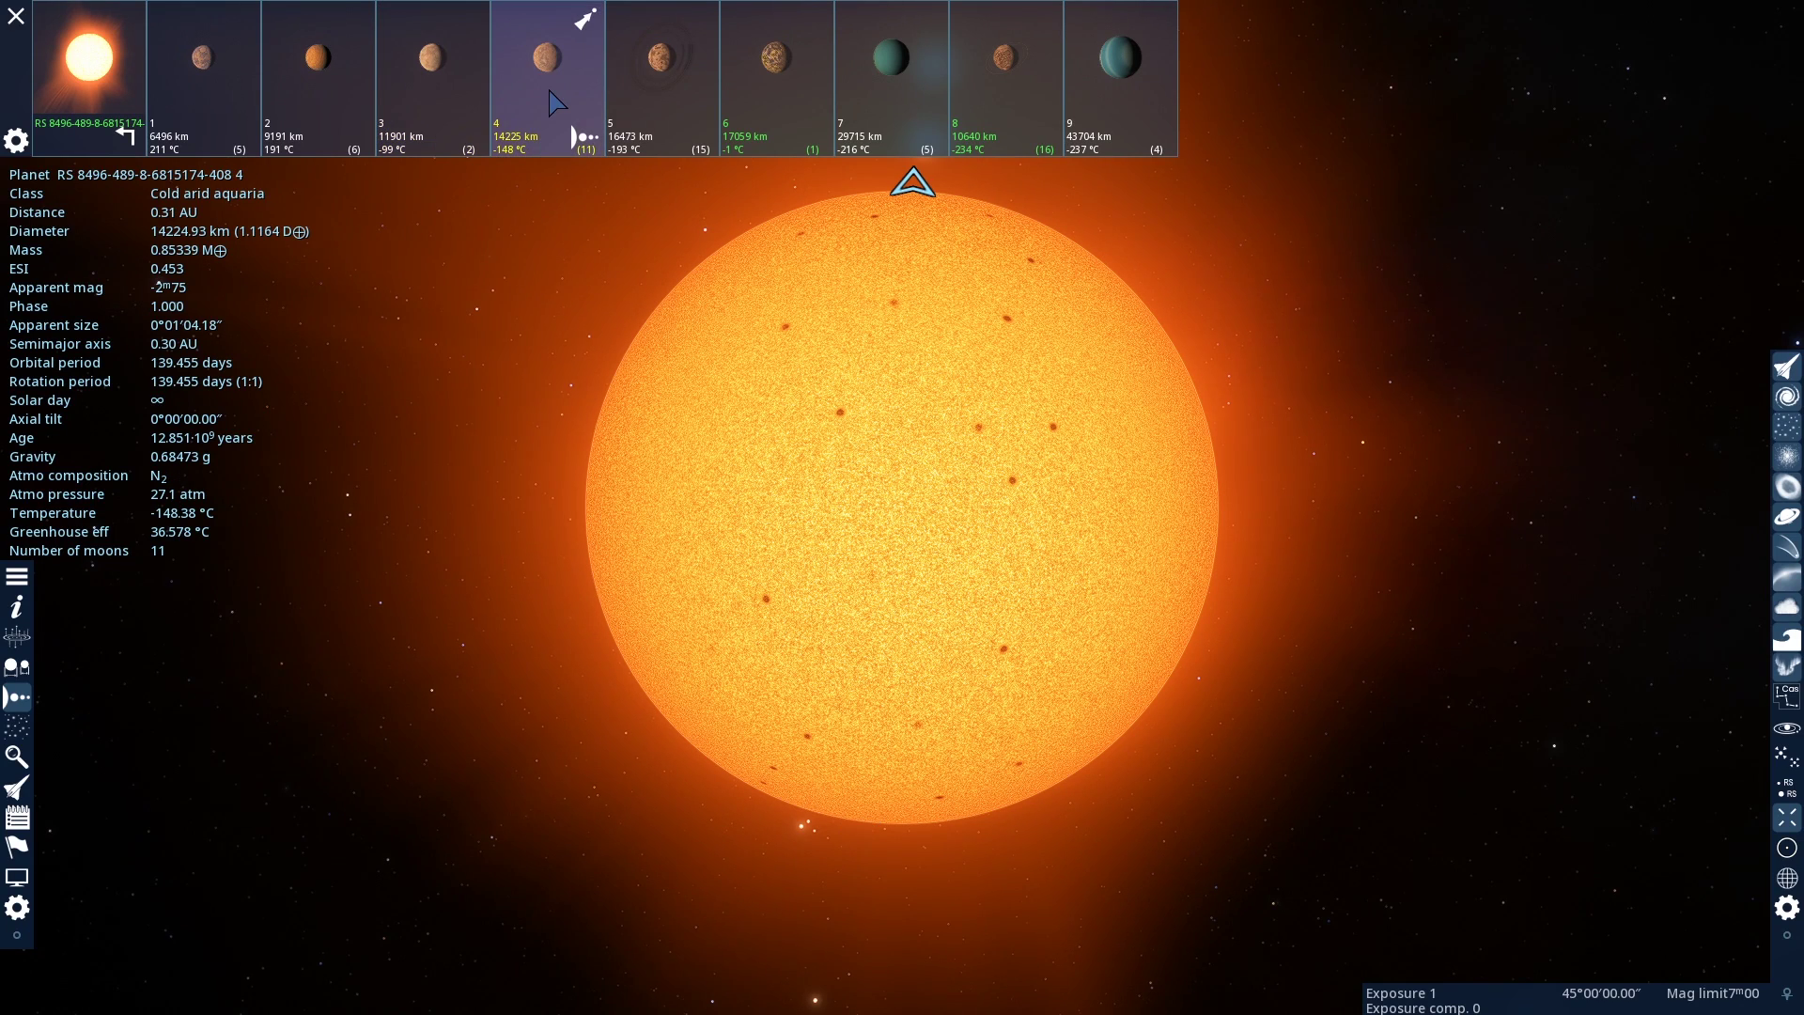
{"action": "left_click", "coordinate": [692, 122]}
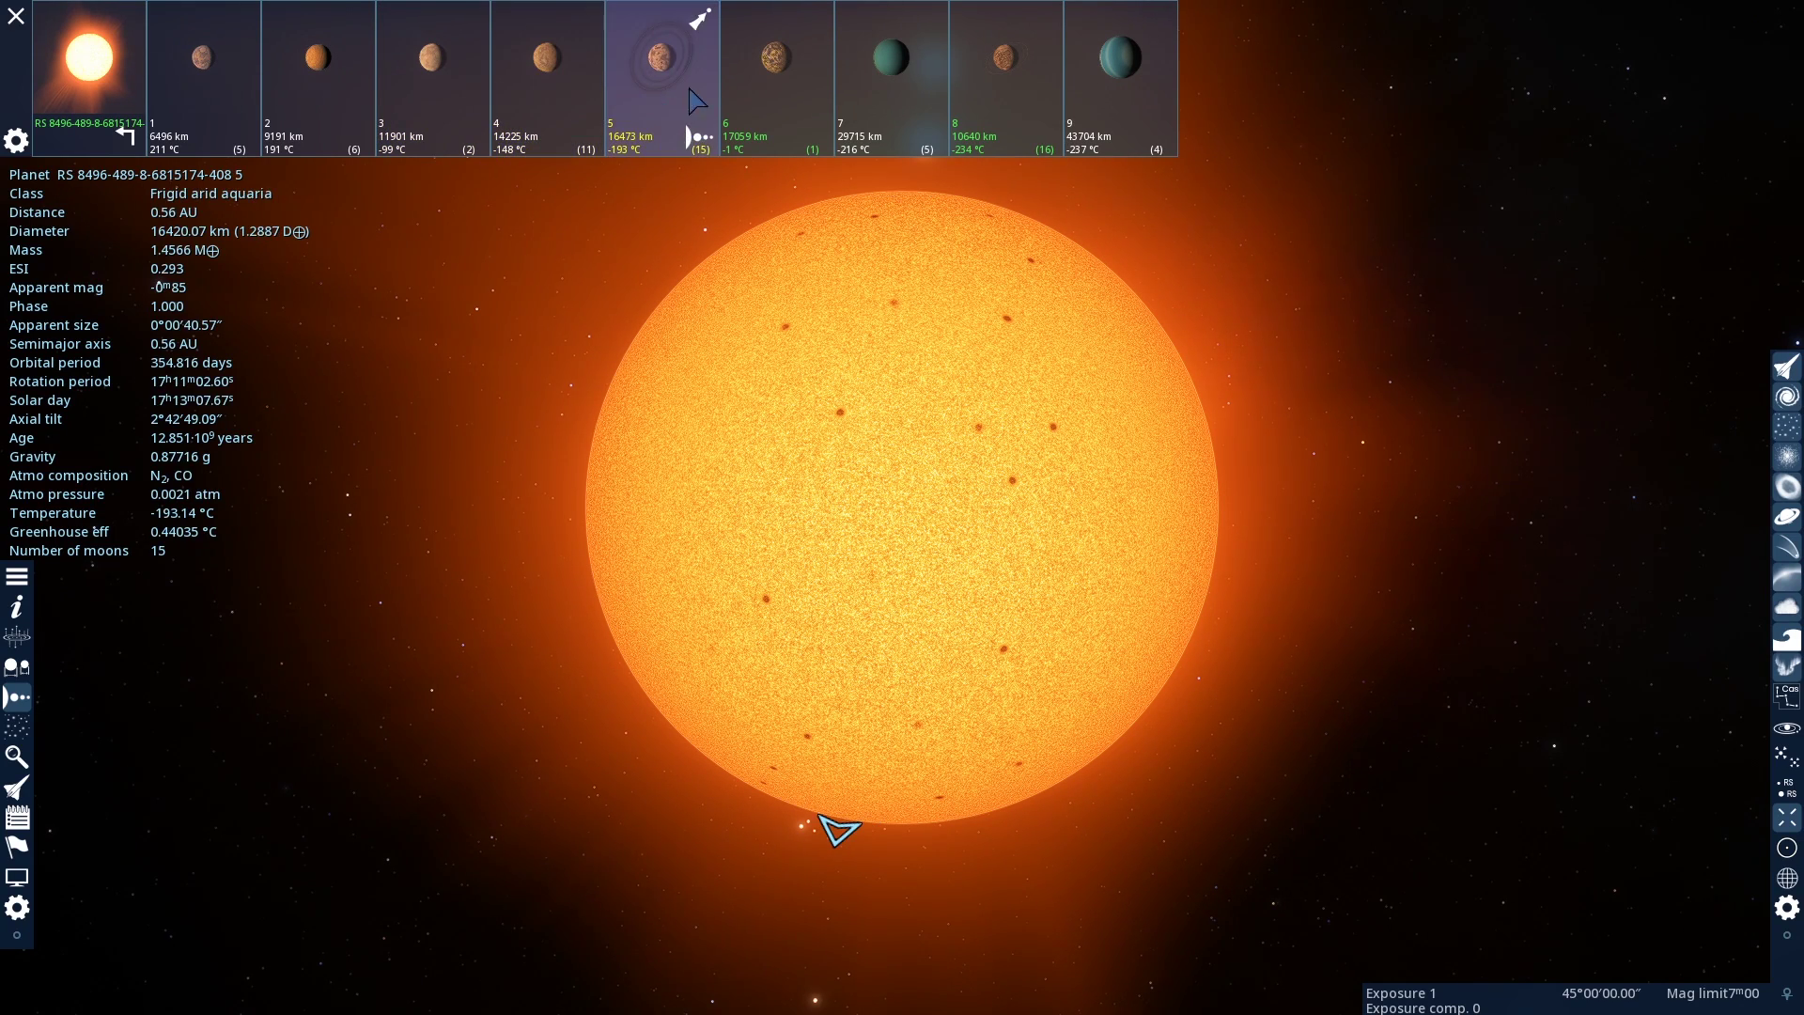
{"action": "left_click", "coordinate": [791, 99]}
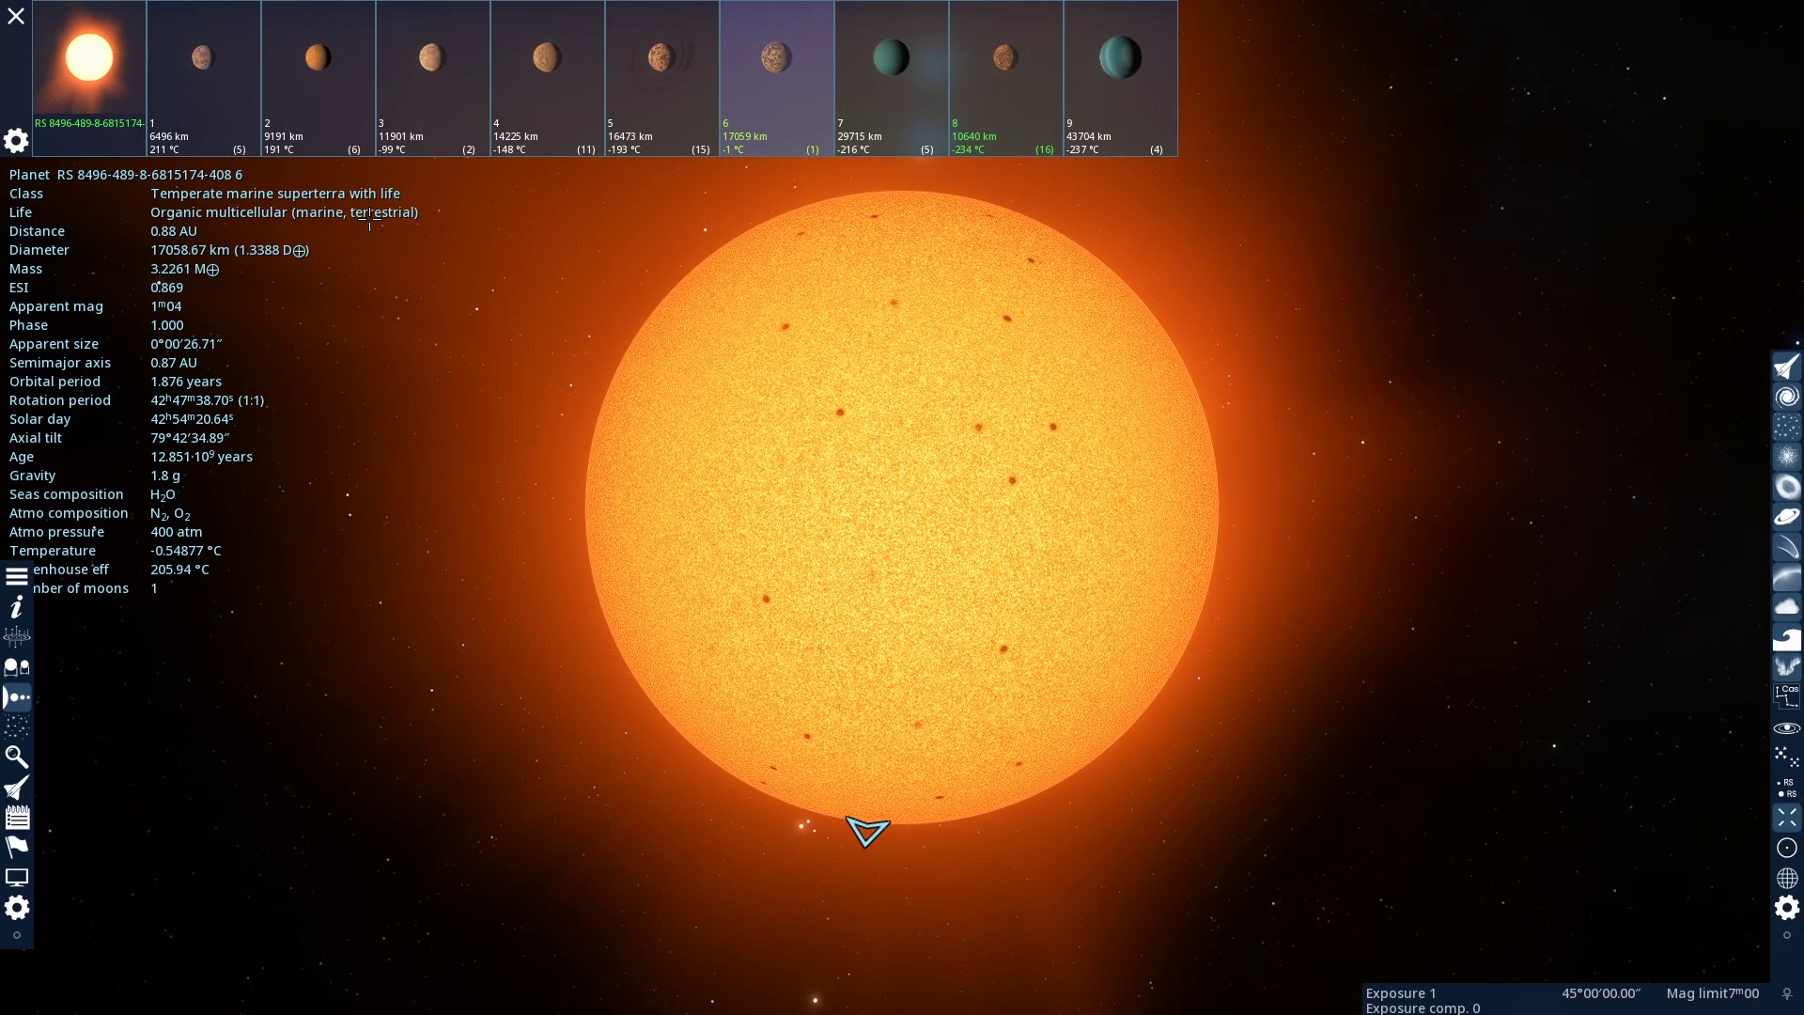
Travel to planet 6, circle around it and descend through the atmosphere to its coastline.
{"action": "left_click", "coordinate": [816, 18]}
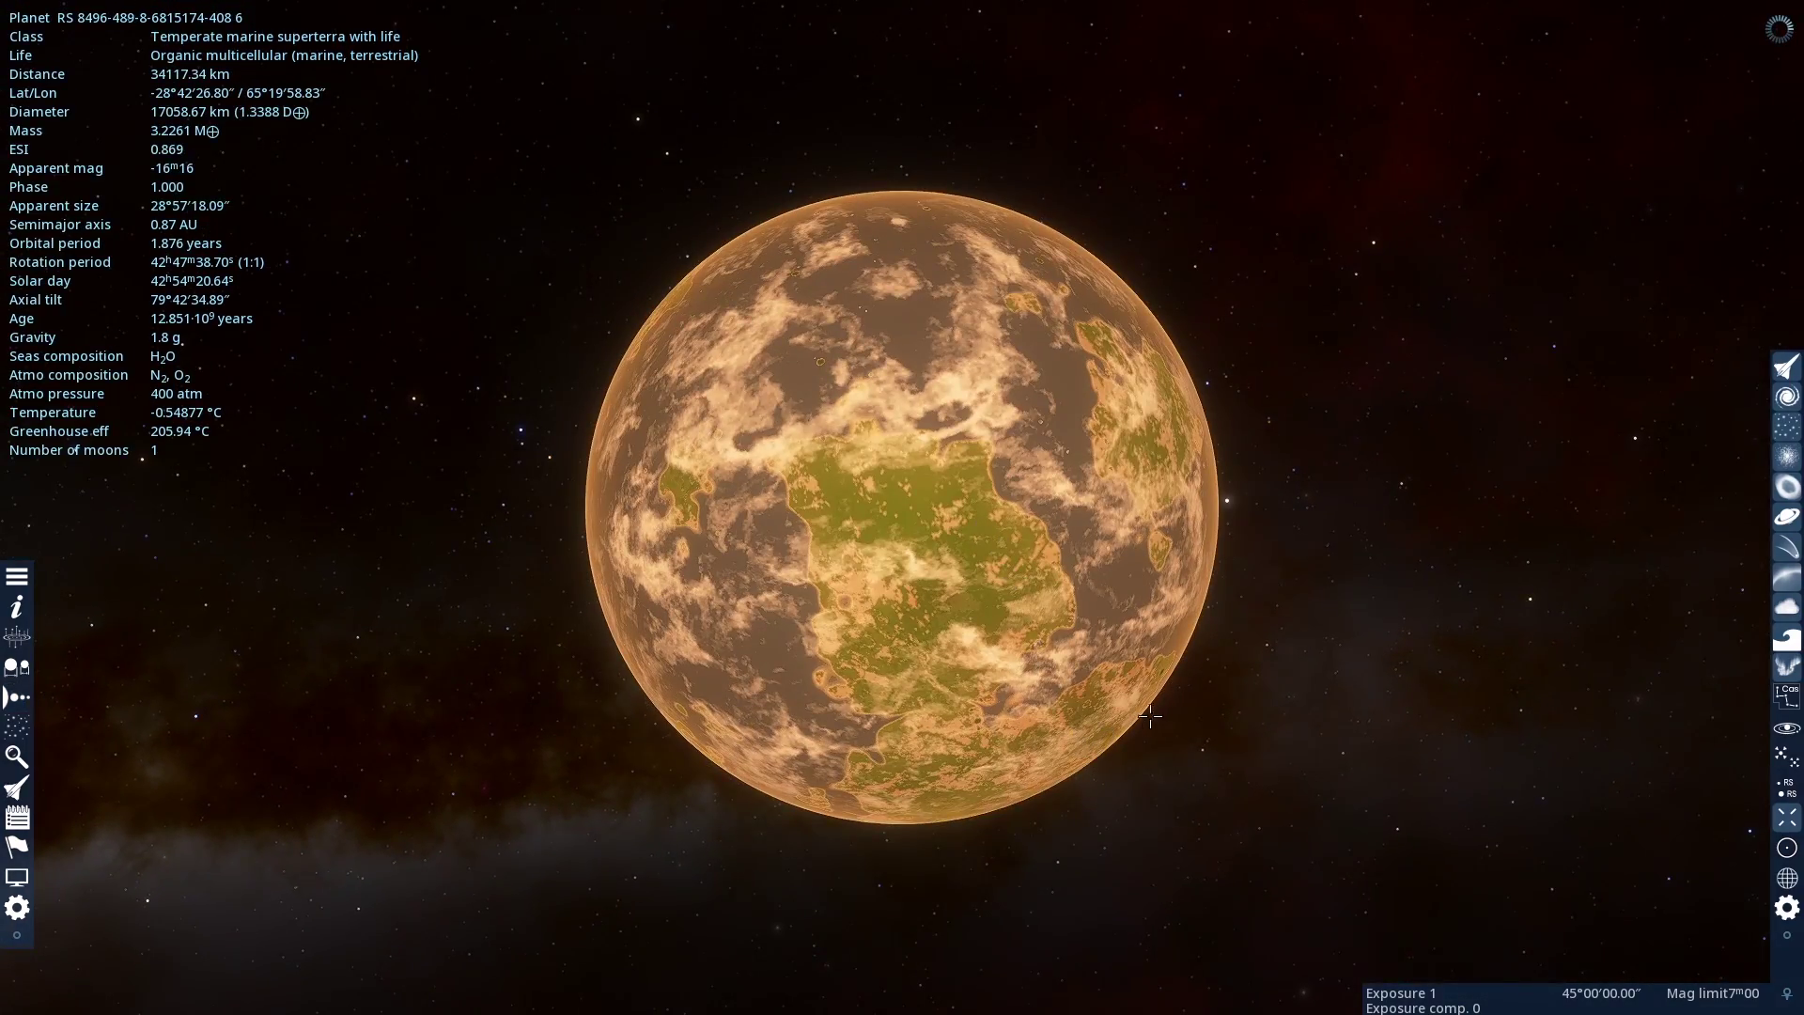
{"action": "mouse_move", "coordinate": [1151, 716]}
{"action": "right_mouse_down"}
{"action": "mouse_move", "coordinate": [1400, 658]}
{"action": "mouse_move", "coordinate": [1119, 649]}
{"action": "mouse_move", "coordinate": [1226, 612]}
{"action": "right_mouse_up"}
{"action": "left_click_drag", "start_coordinate": [984, 671], "coordinate": [1125, 473]}
{"action": "key", "text": "w"}
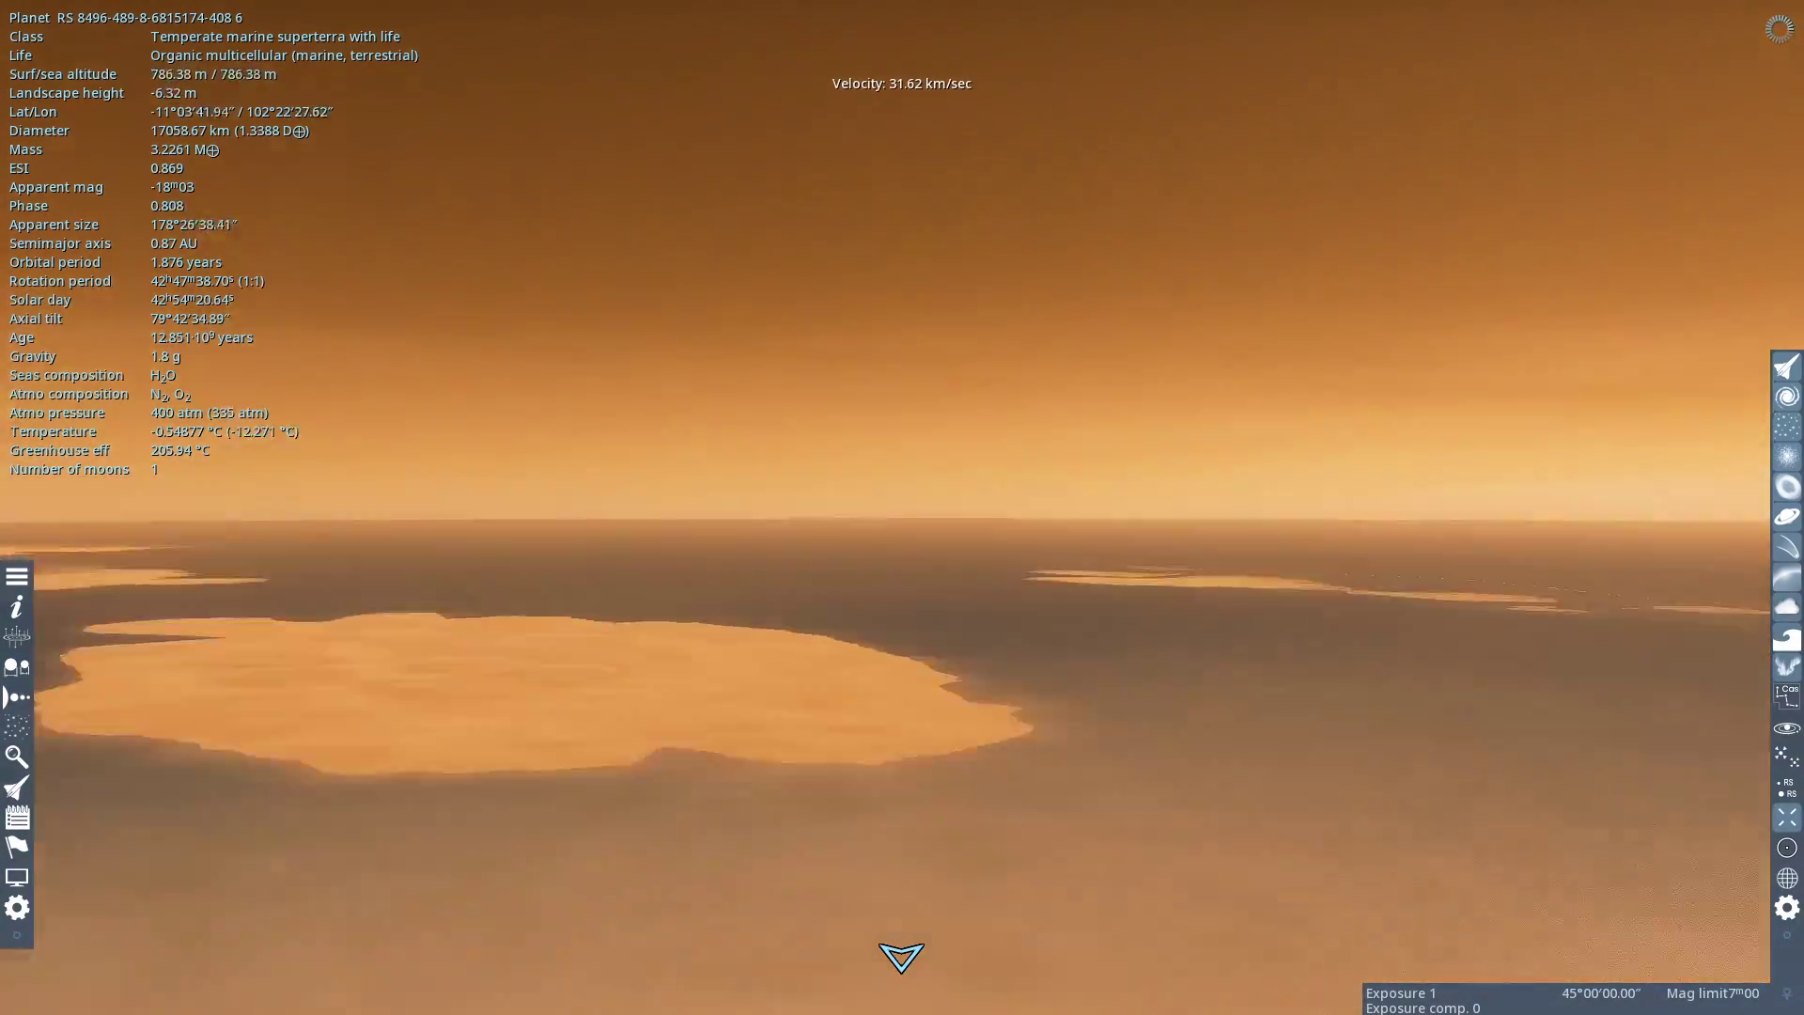
Dive below the planet's ocean to the seabed, and fly back up above the atmosphere facing the horizon.
{"action": "scroll", "coordinate": [902, 508], "scroll_direction": "up", "scroll_amount": 1}
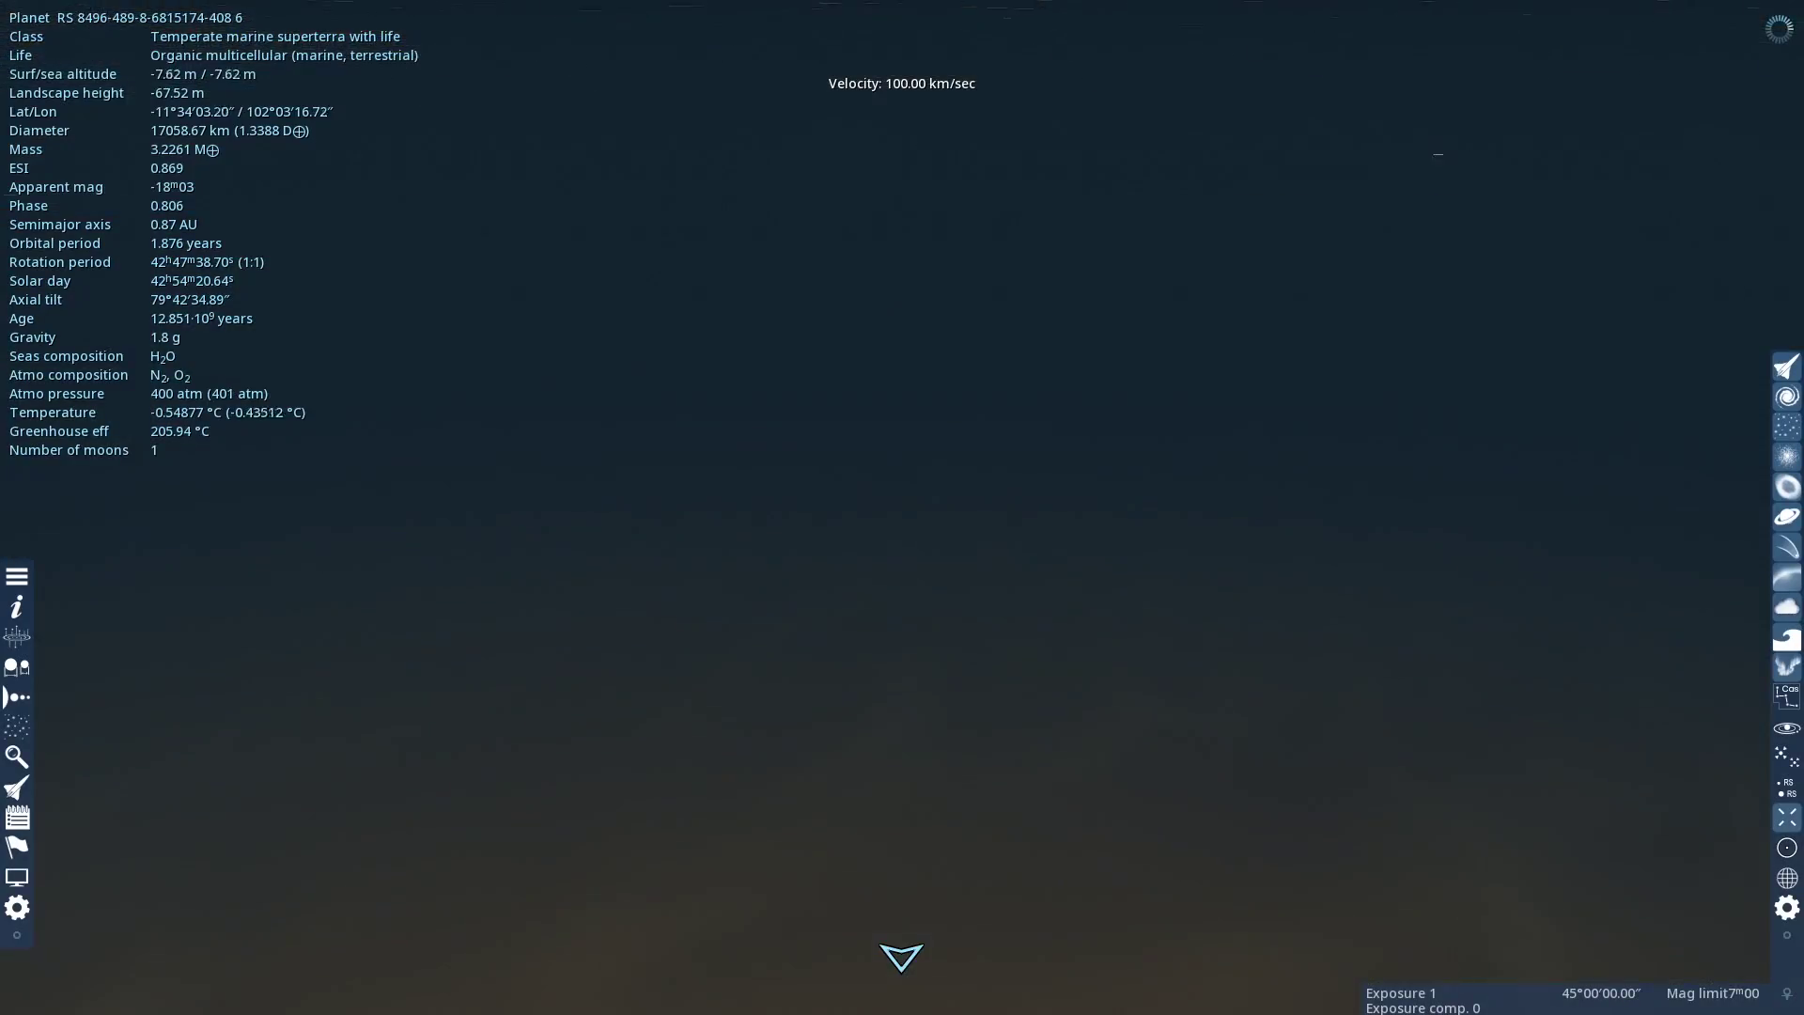
{"action": "scroll", "coordinate": [903, 508], "scroll_direction": "down", "scroll_amount": 5}
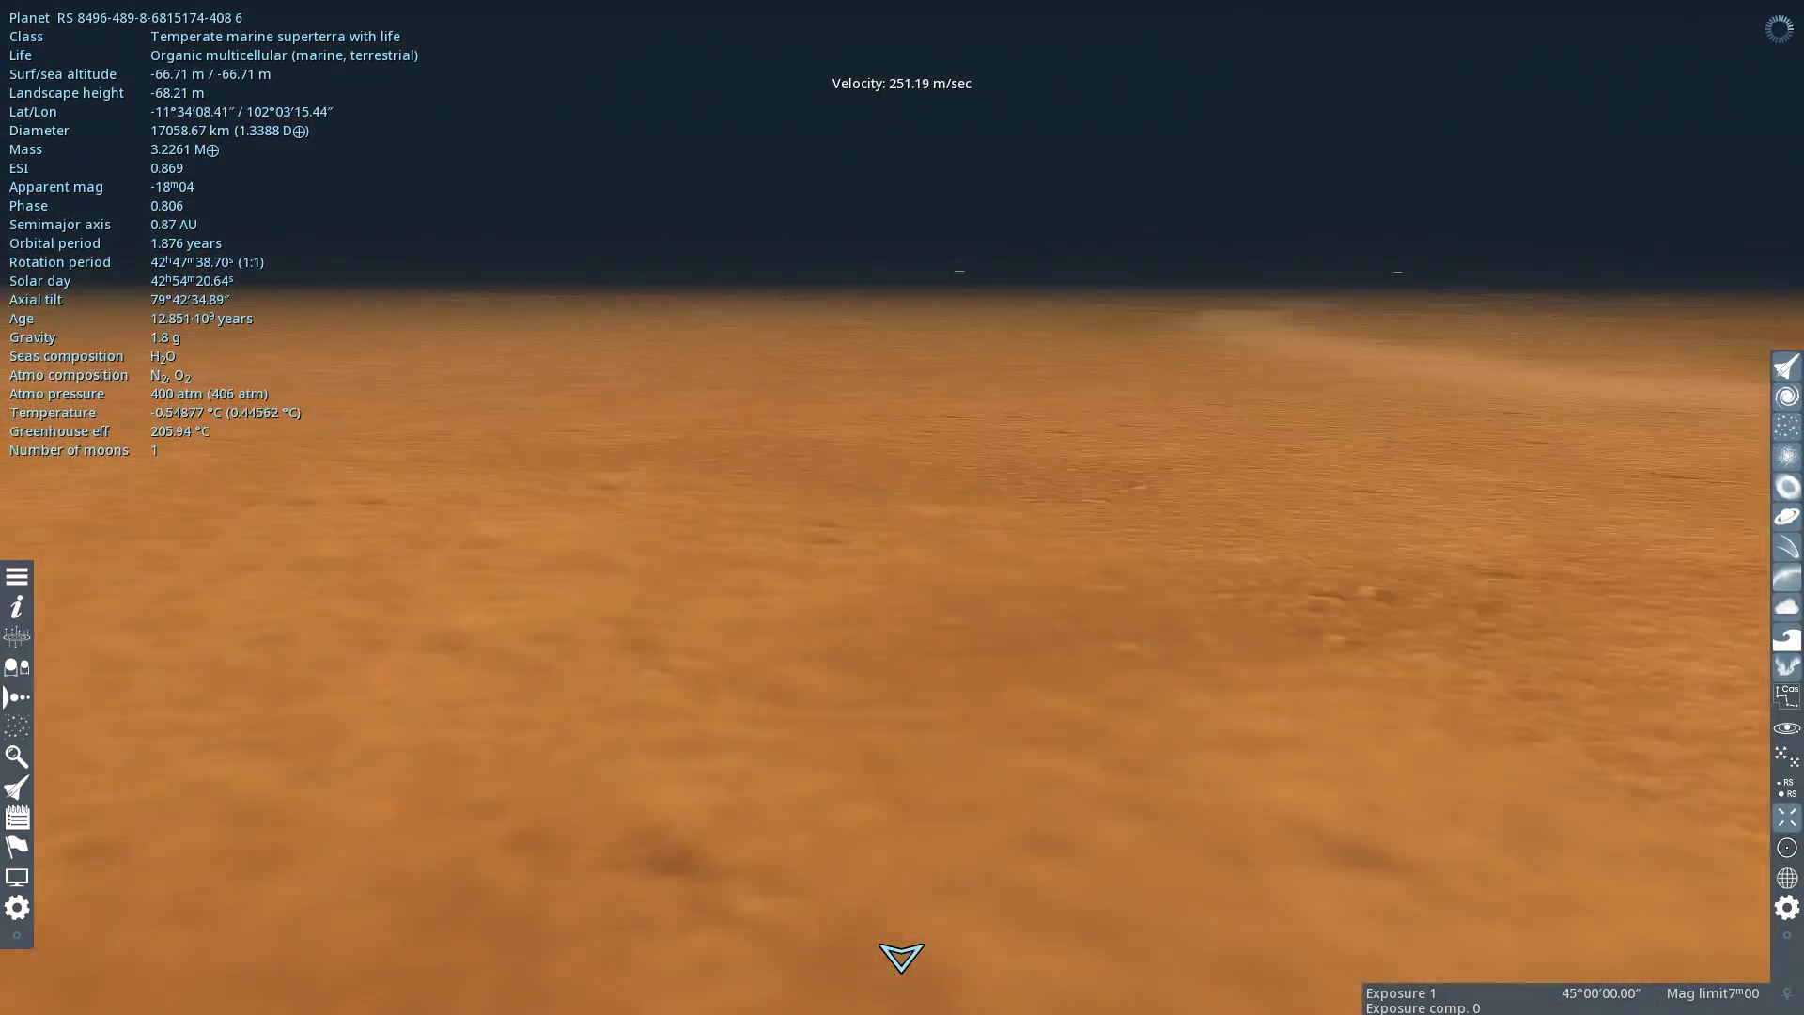
{"action": "scroll", "coordinate": [902, 508], "scroll_direction": "down", "scroll_amount": 1}
{"action": "scroll", "coordinate": [903, 507], "scroll_direction": "up", "scroll_amount": 20}
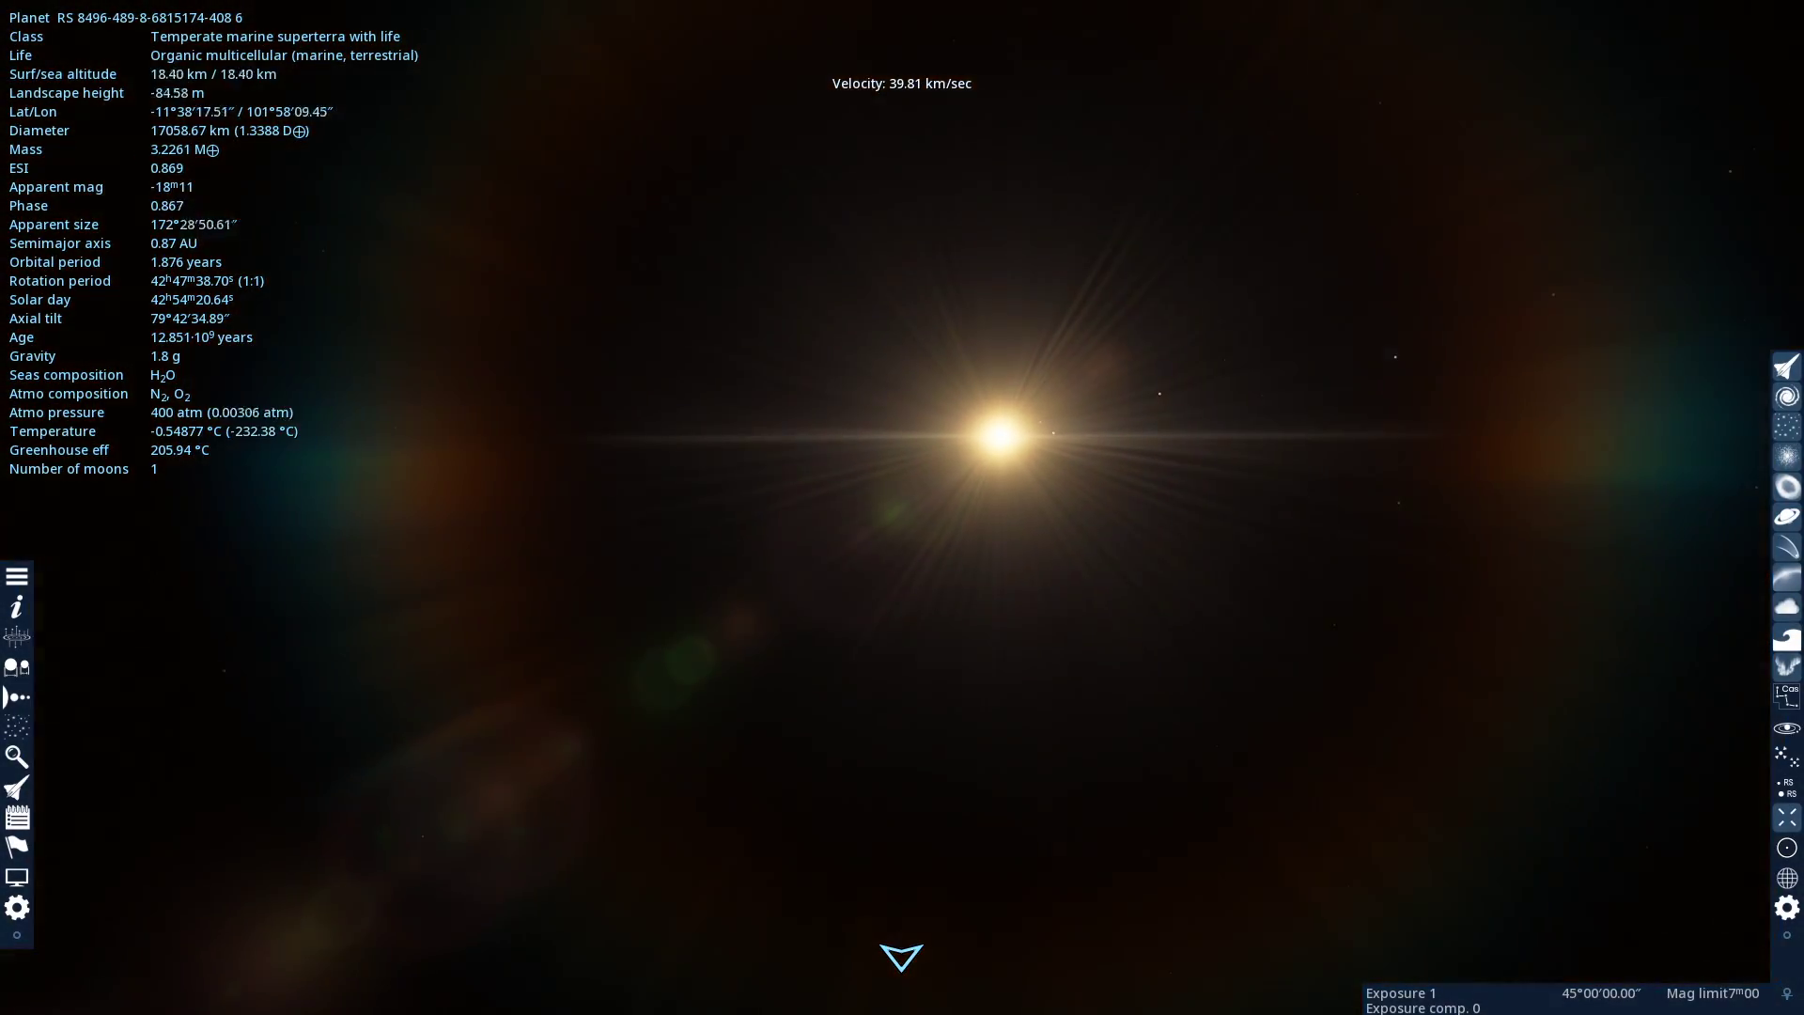
{"action": "left_click_drag", "start_coordinate": [902, 752], "coordinate": [902, 282]}
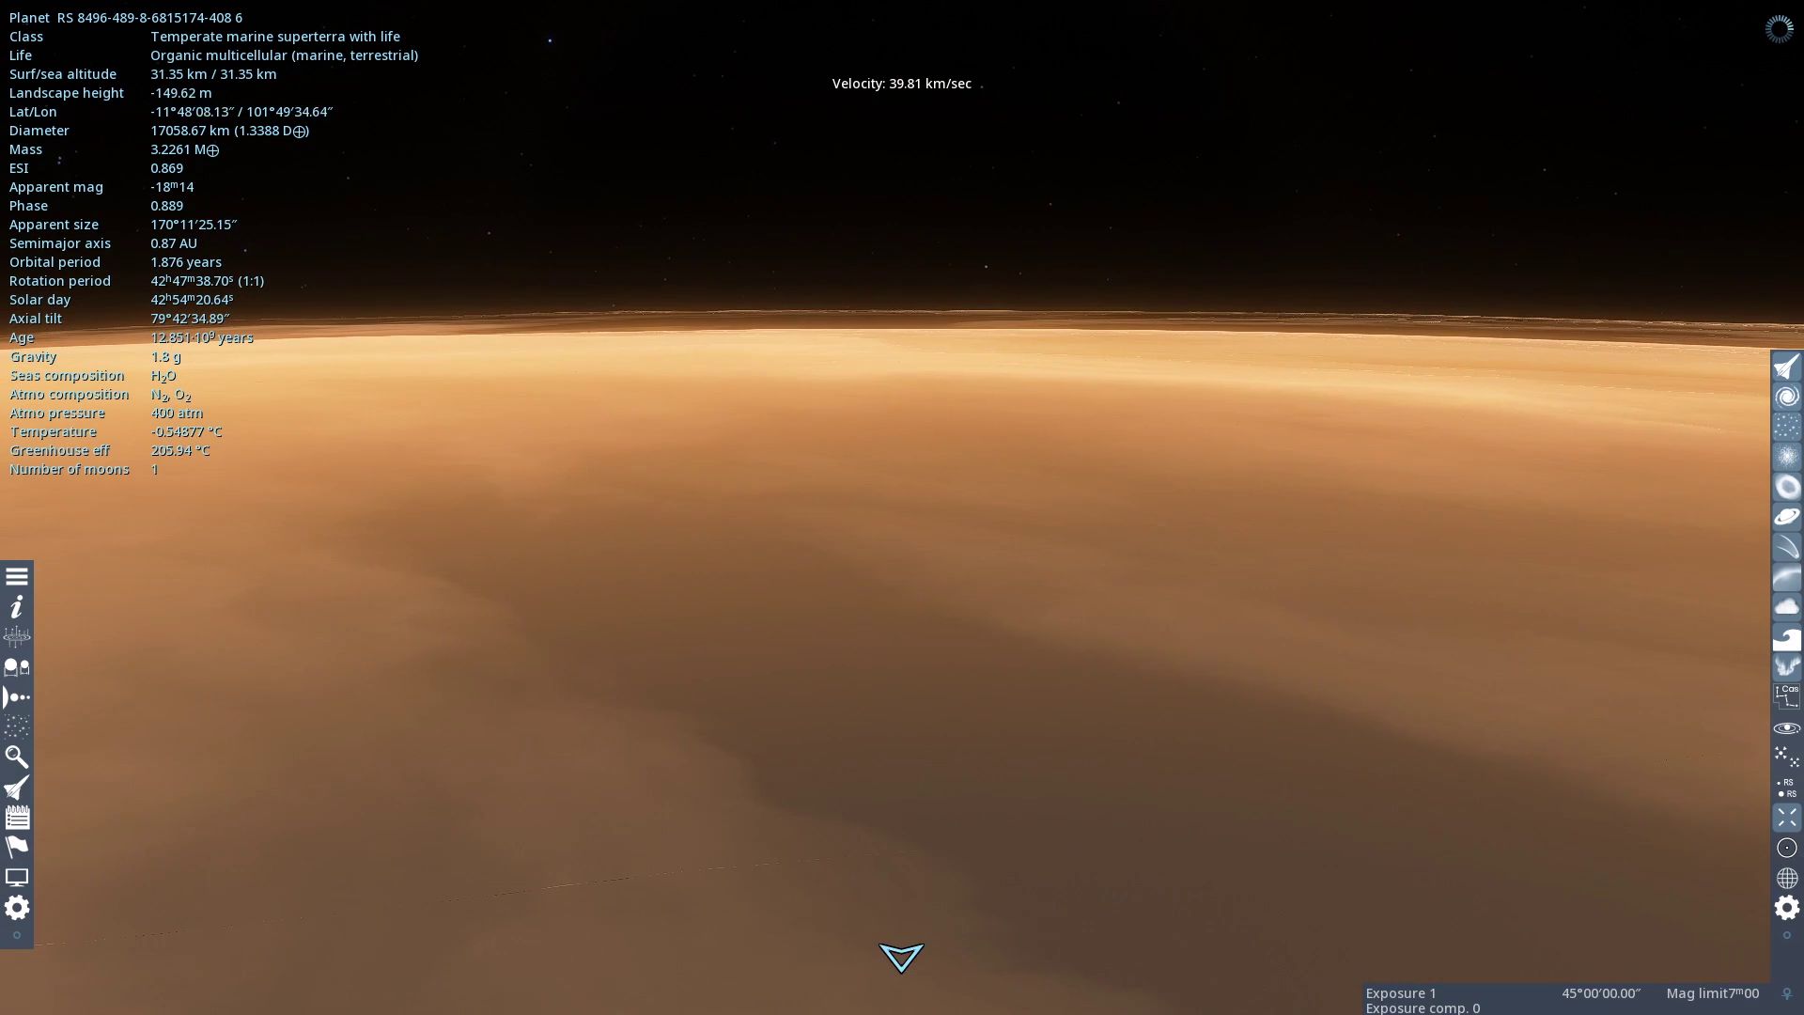
Find the life-bearing moon 8.4 in the system's list of planets and moons, and travel to it.
{"action": "left_click", "coordinate": [17, 696]}
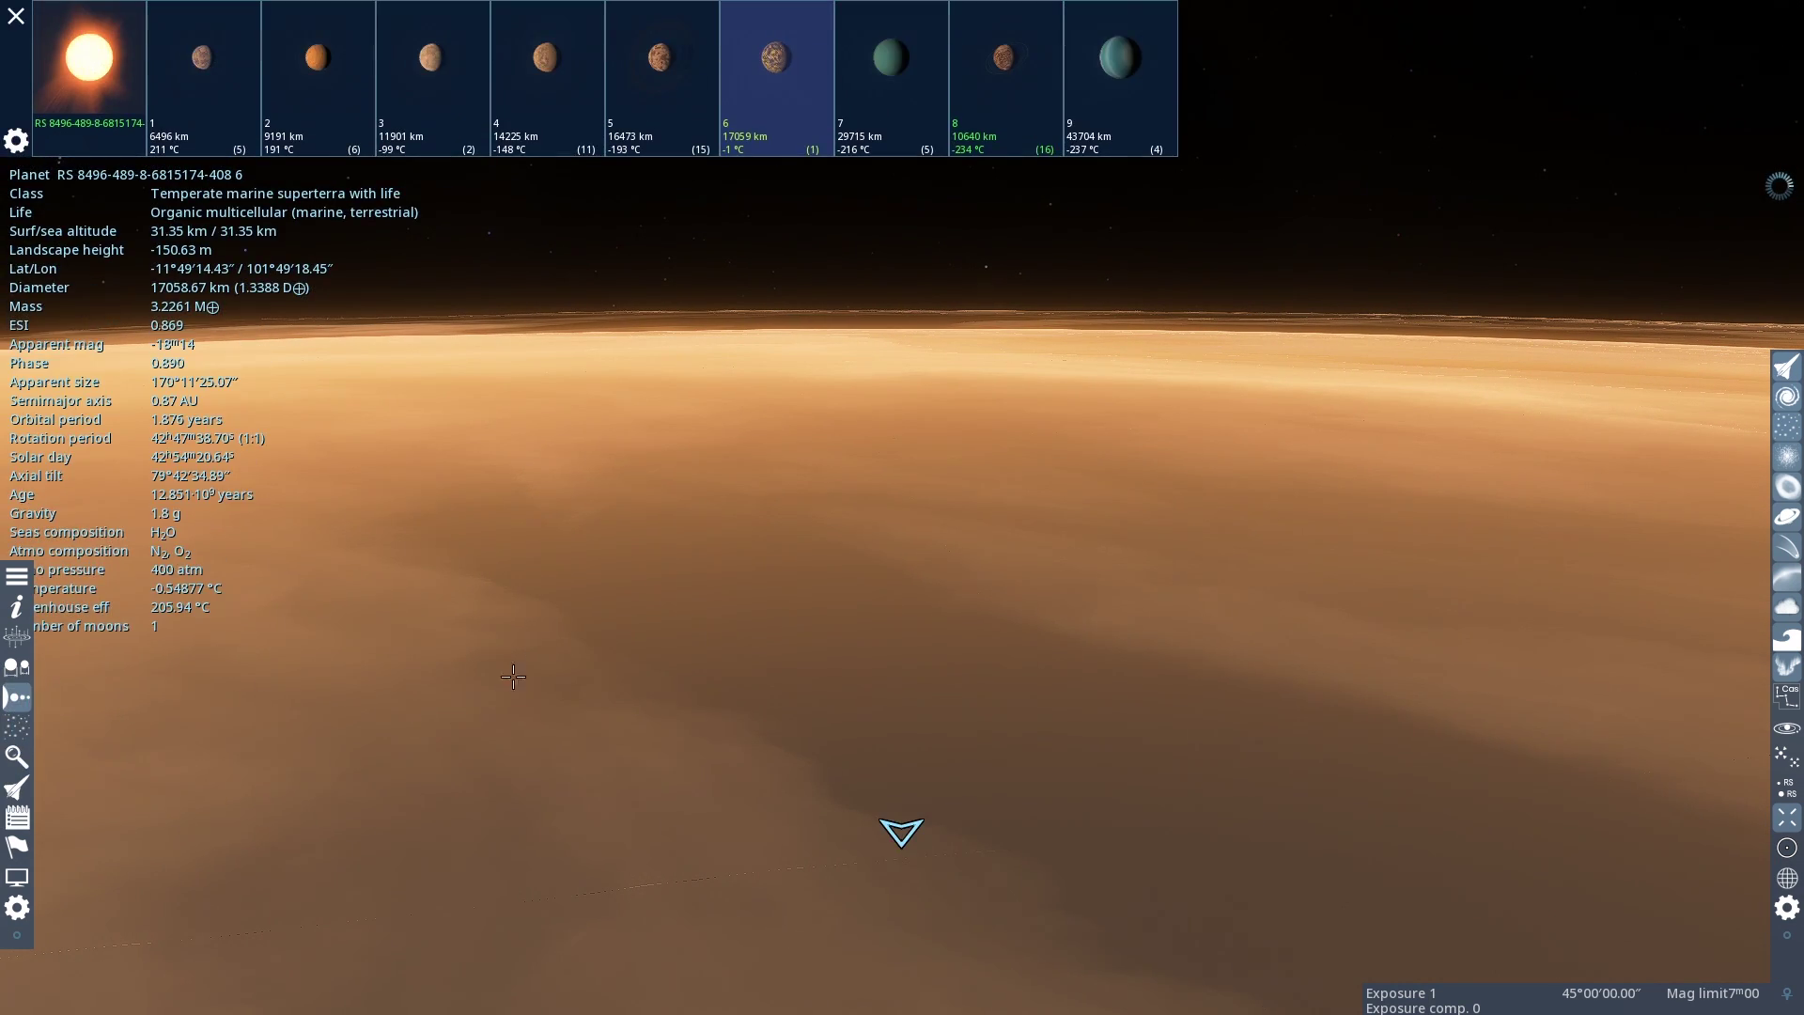
{"action": "left_click", "coordinate": [898, 66]}
{"action": "left_click", "coordinate": [790, 65]}
{"action": "left_click", "coordinate": [685, 64]}
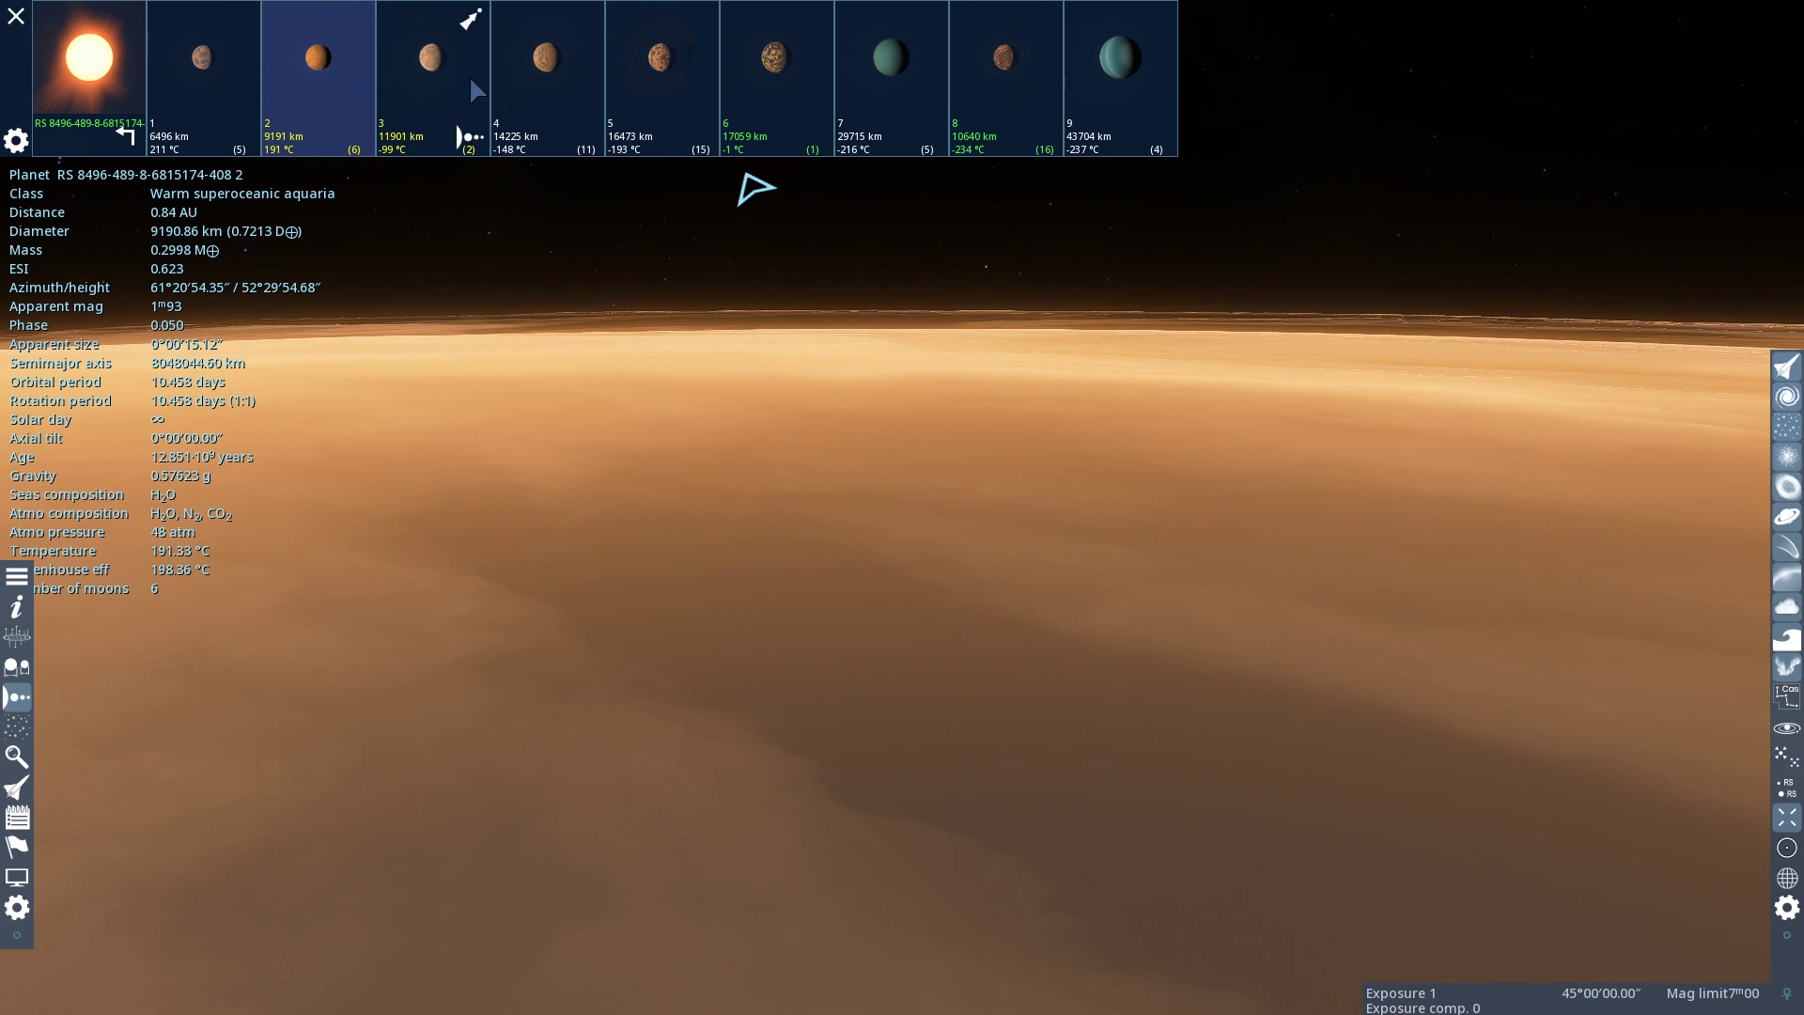
{"action": "left_click", "coordinate": [236, 139]}
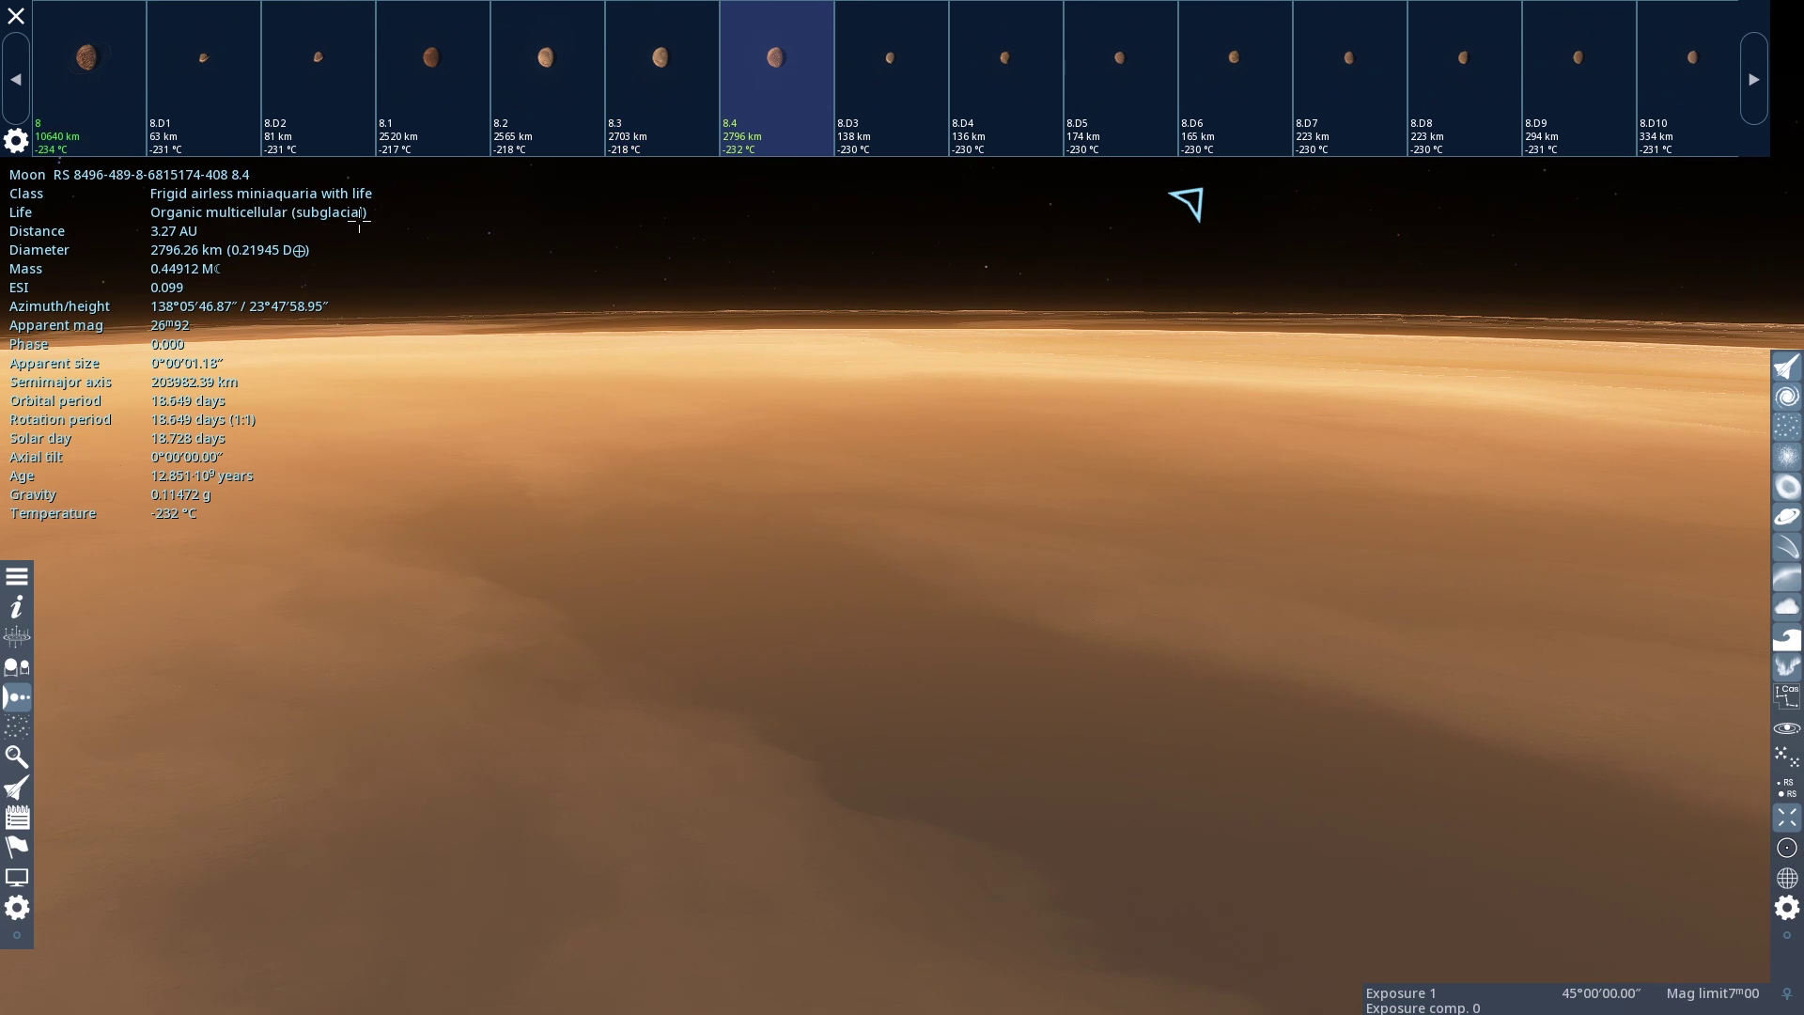
{"action": "left_click", "coordinate": [814, 20]}
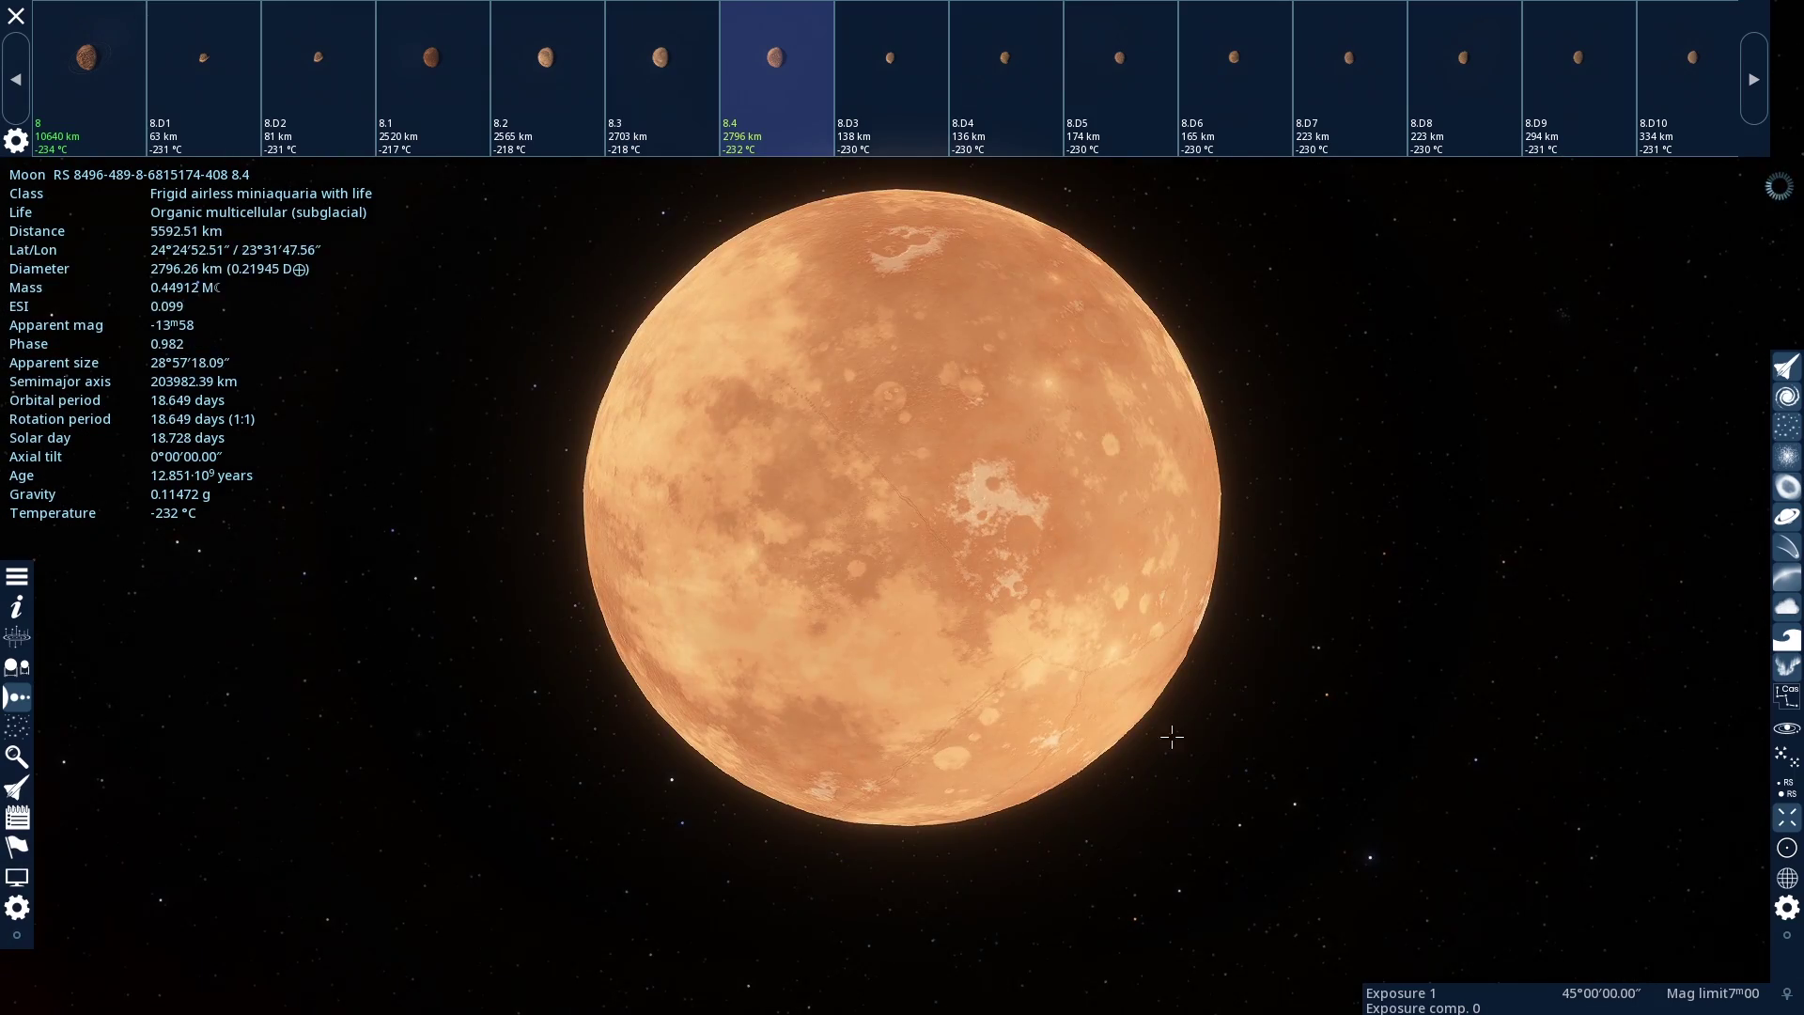
{"action": "left_click", "coordinate": [15, 15]}
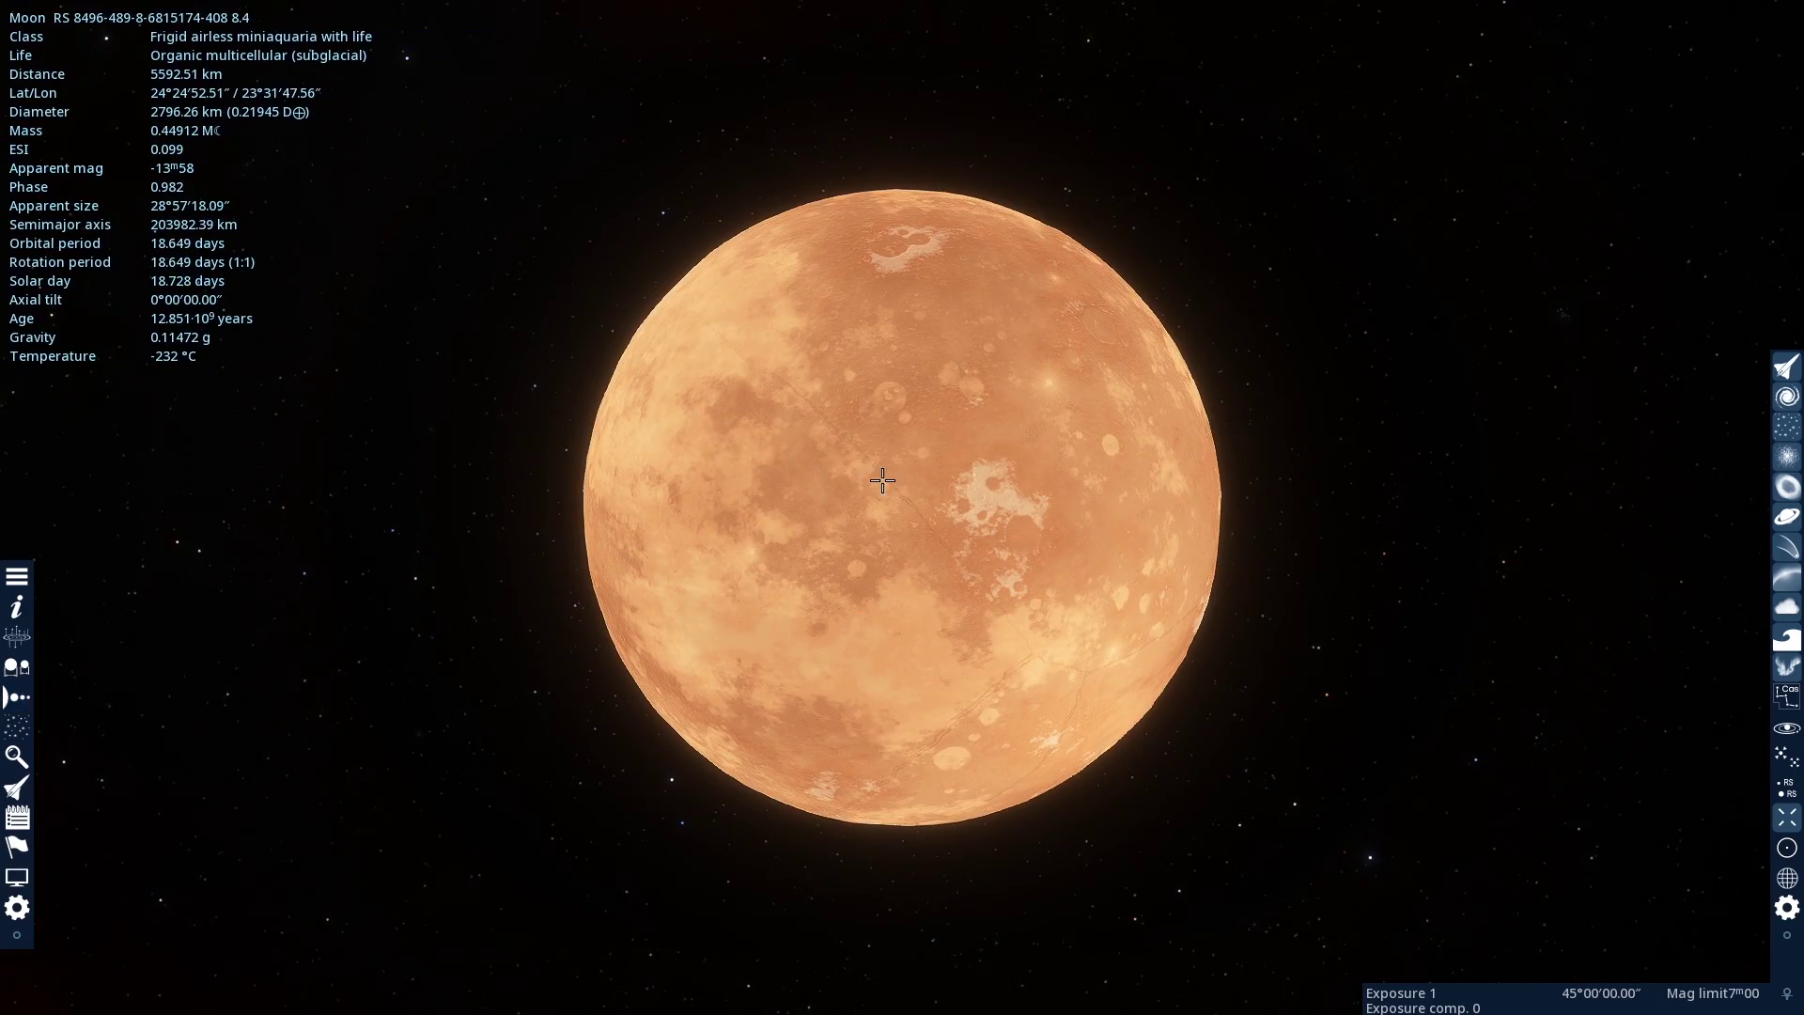
Circle around moon 8.4 and descend to its surface to view the landscape toward the star.
{"action": "right_click_drag", "start_coordinate": [893, 472], "coordinate": [676, 428]}
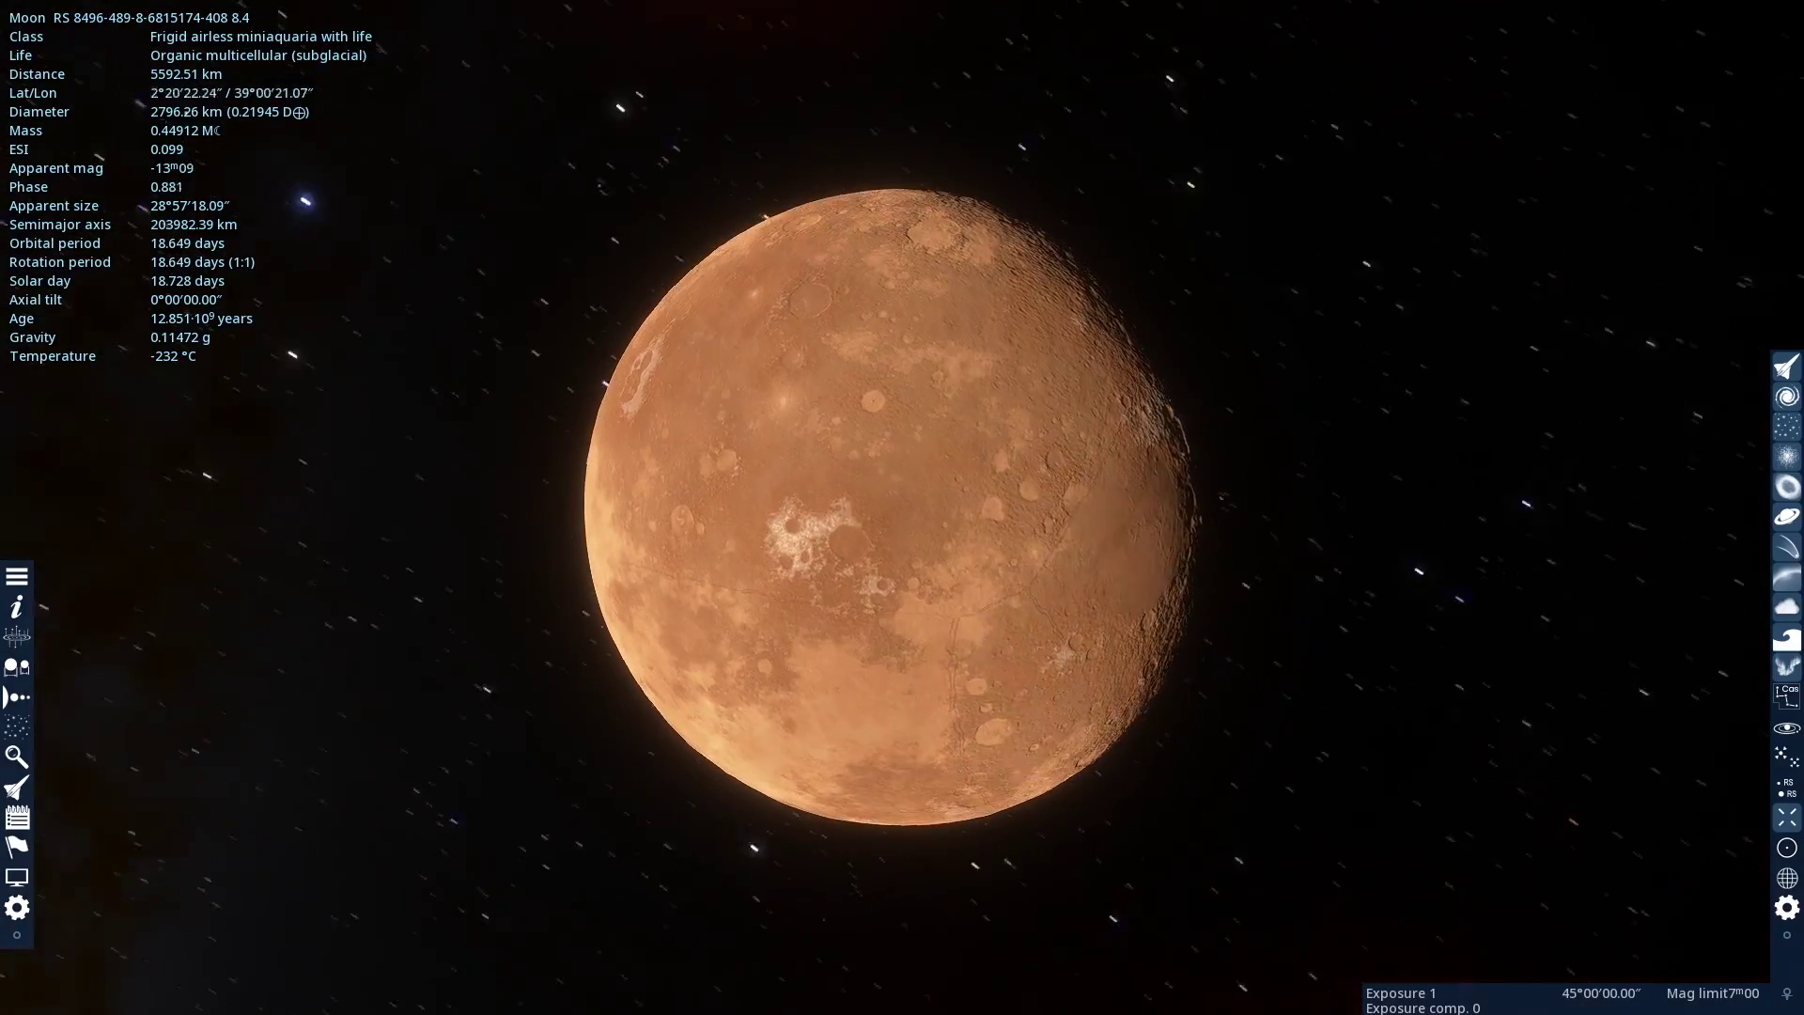
{"action": "scroll", "coordinate": [893, 472], "scroll_direction": "up", "scroll_amount": 5}
{"action": "scroll", "coordinate": [893, 472], "scroll_direction": "down", "scroll_amount": 3}
{"action": "left_click_drag", "start_coordinate": [893, 472], "coordinate": [319, 649]}
{"action": "key", "text": "w"}
{"action": "key", "text": "w"}
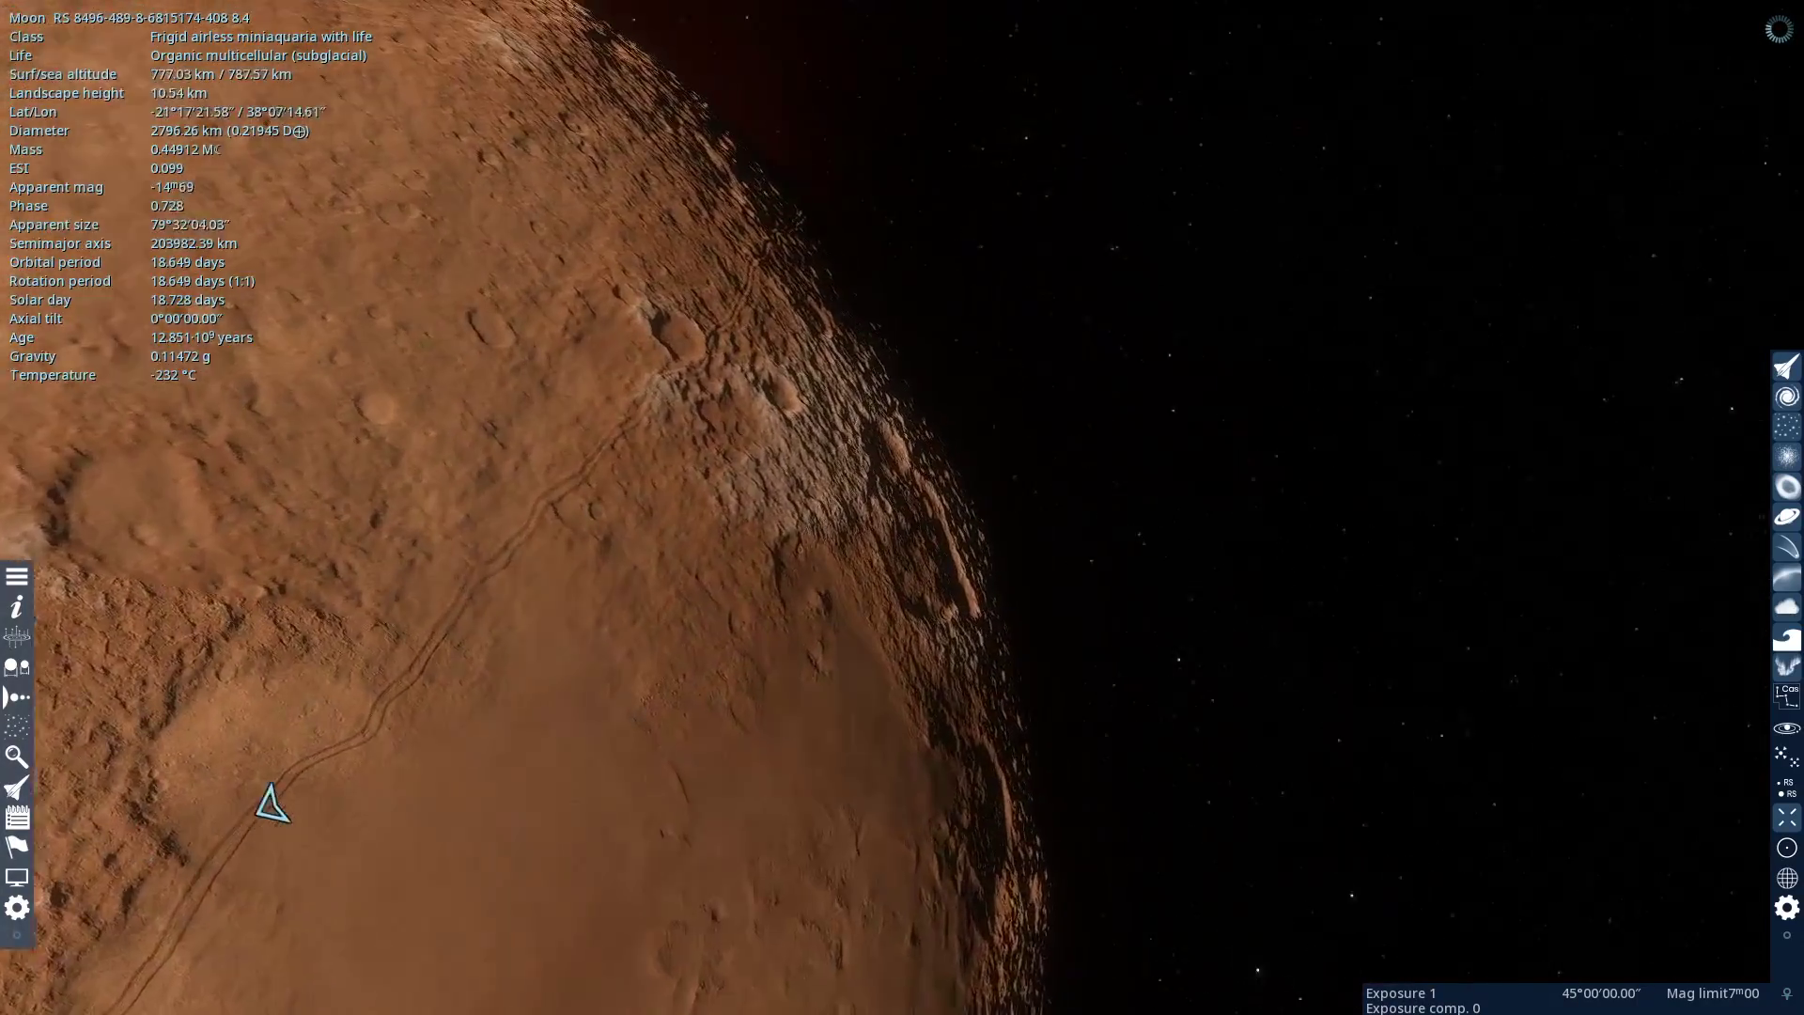
{"action": "left_click_drag", "start_coordinate": [274, 806], "coordinate": [471, 890]}
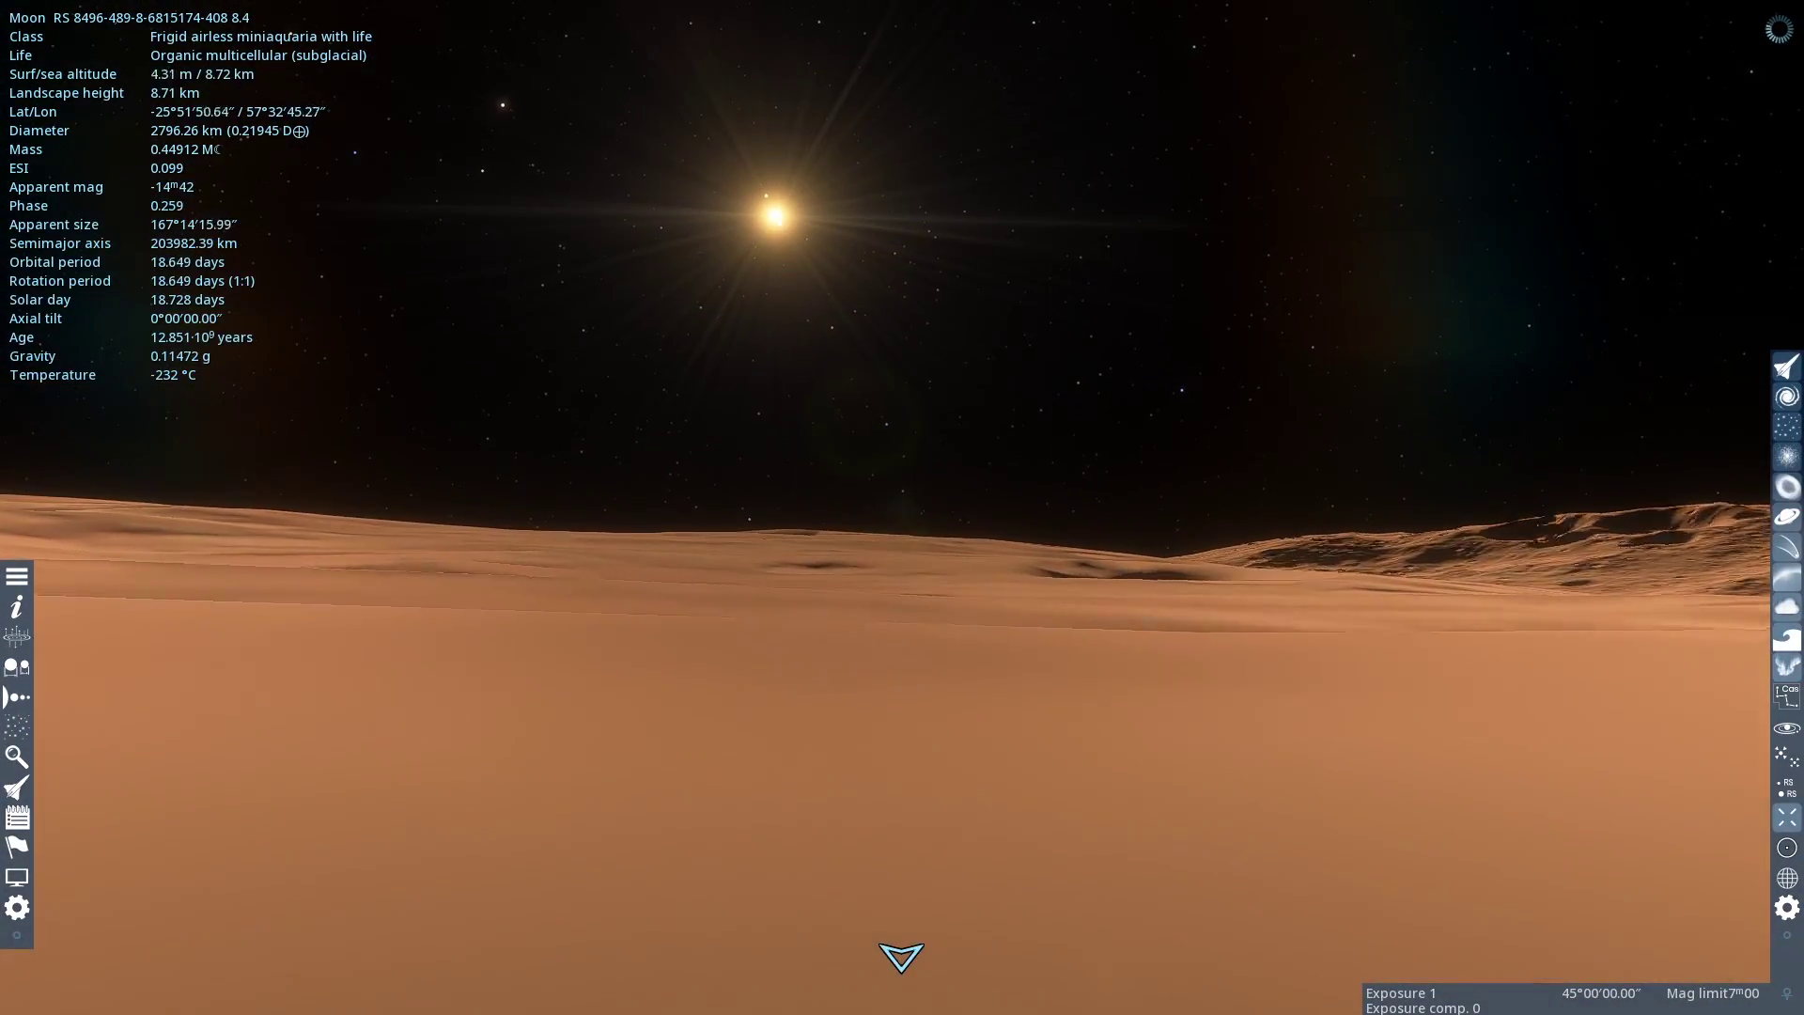
Turn on automatic exposure and view the sunlit side of moon 8.4 from space.
{"action": "left_click", "coordinate": [1425, 998]}
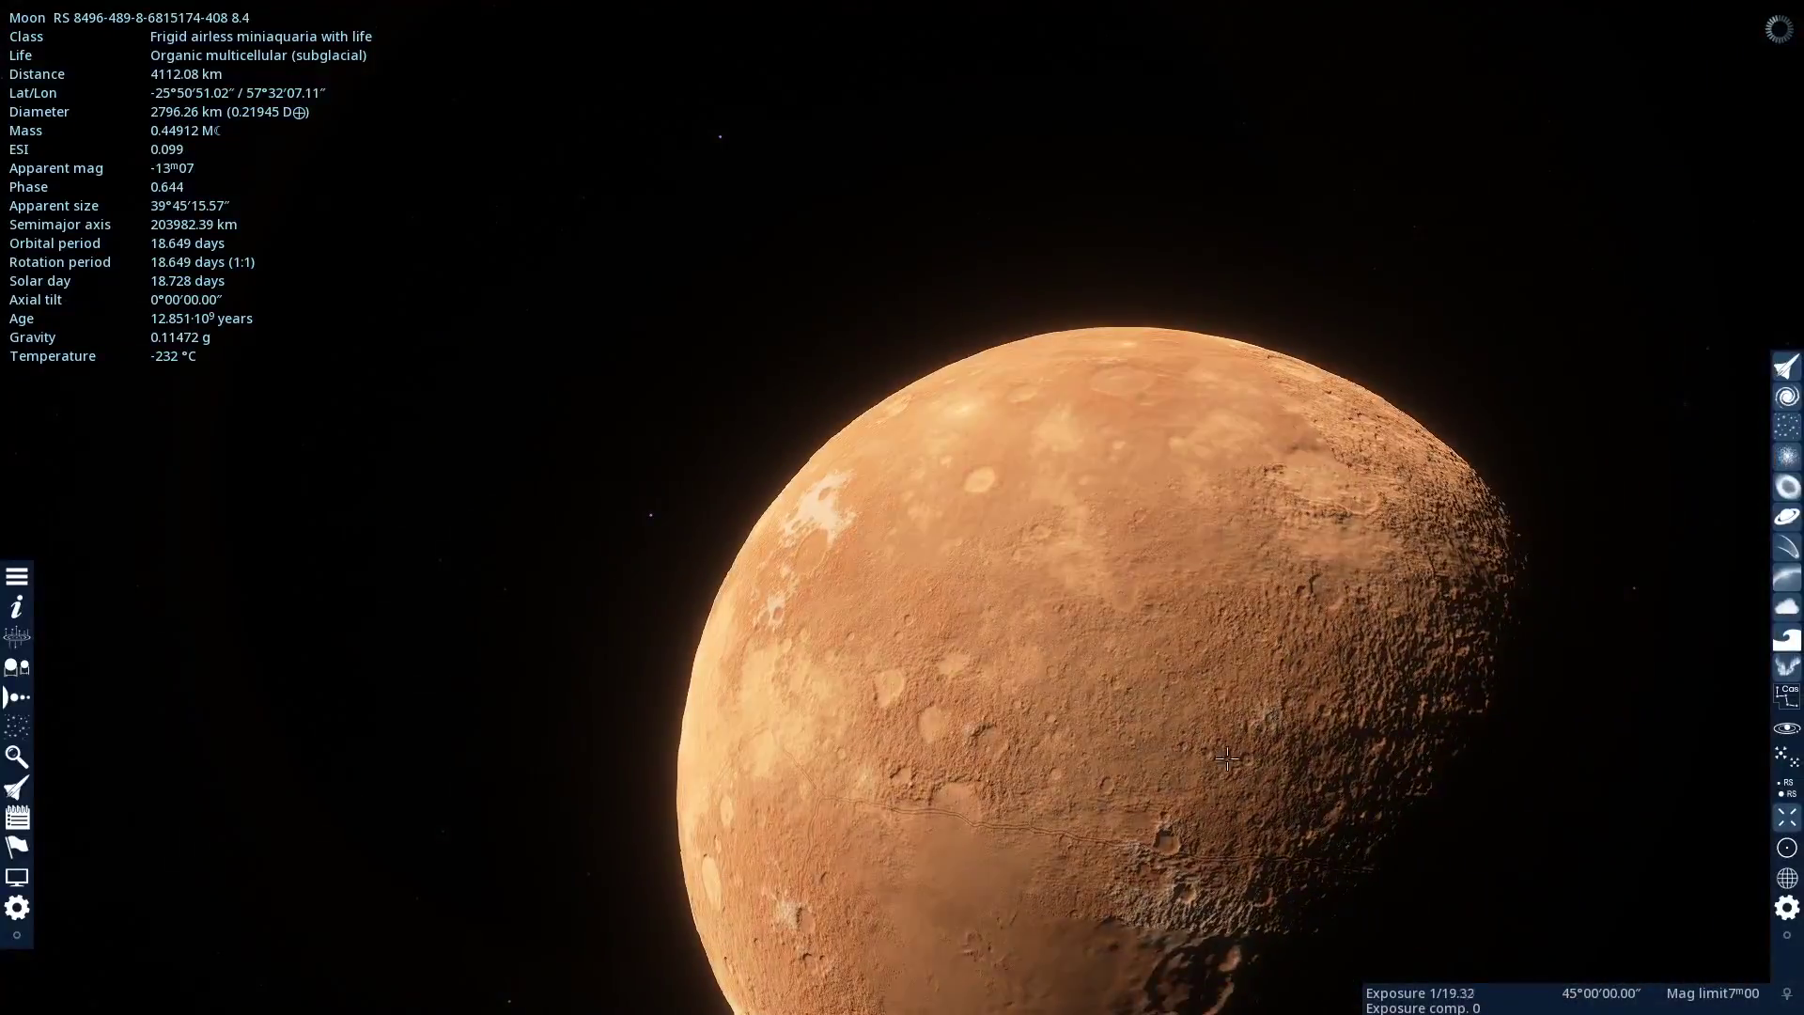
{"action": "right_click_drag", "start_coordinate": [1108, 717], "coordinate": [1233, 894]}
{"action": "left_click_drag", "start_coordinate": [1062, 690], "coordinate": [696, 365]}
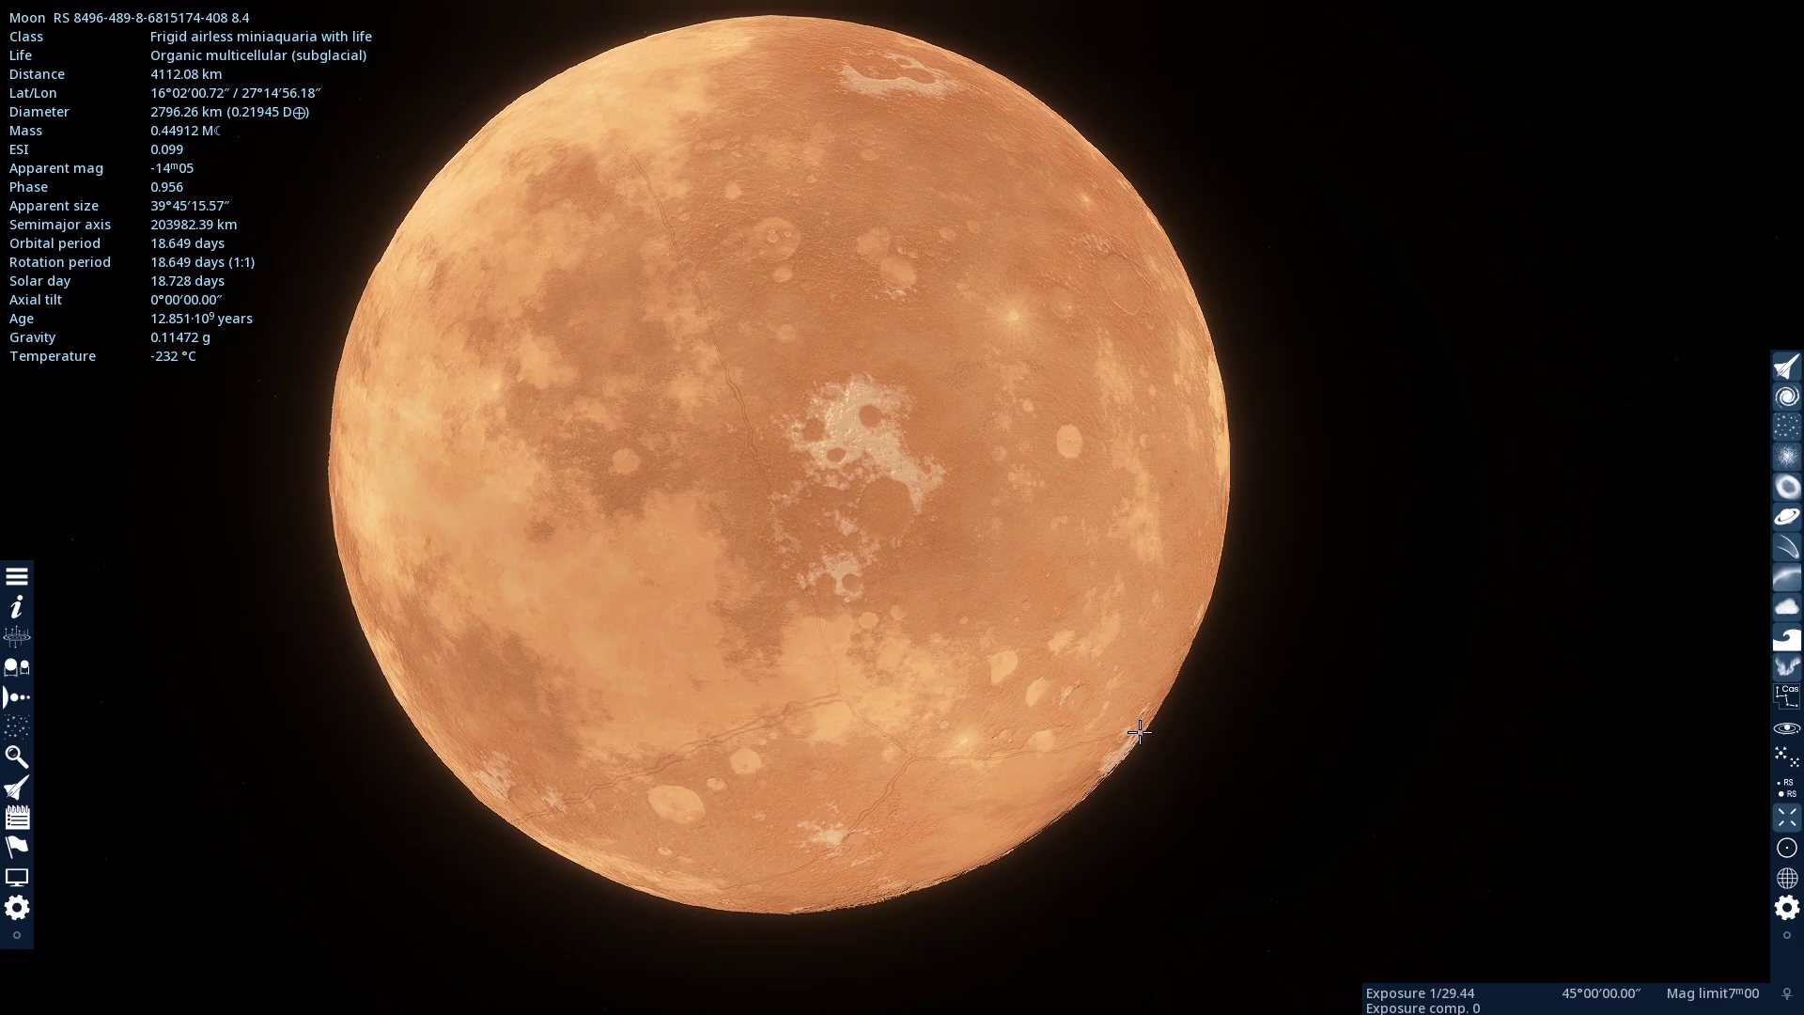